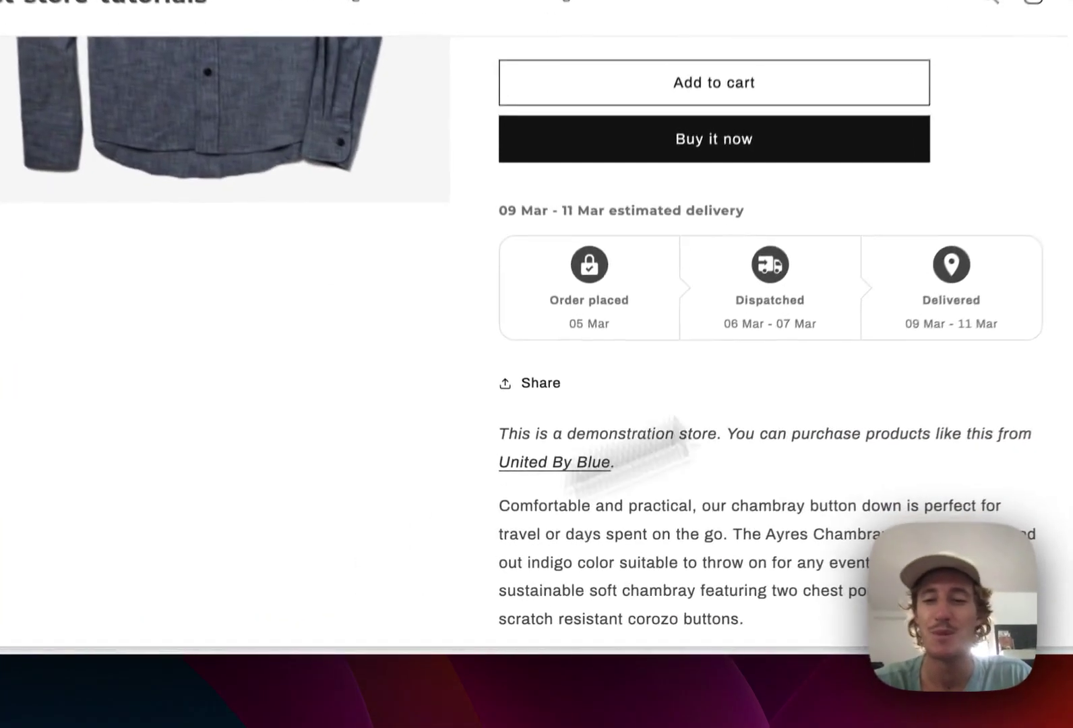
Switch to the Section Store and scroll through the Explore Sections page
scroll(851, 364, down, 1)
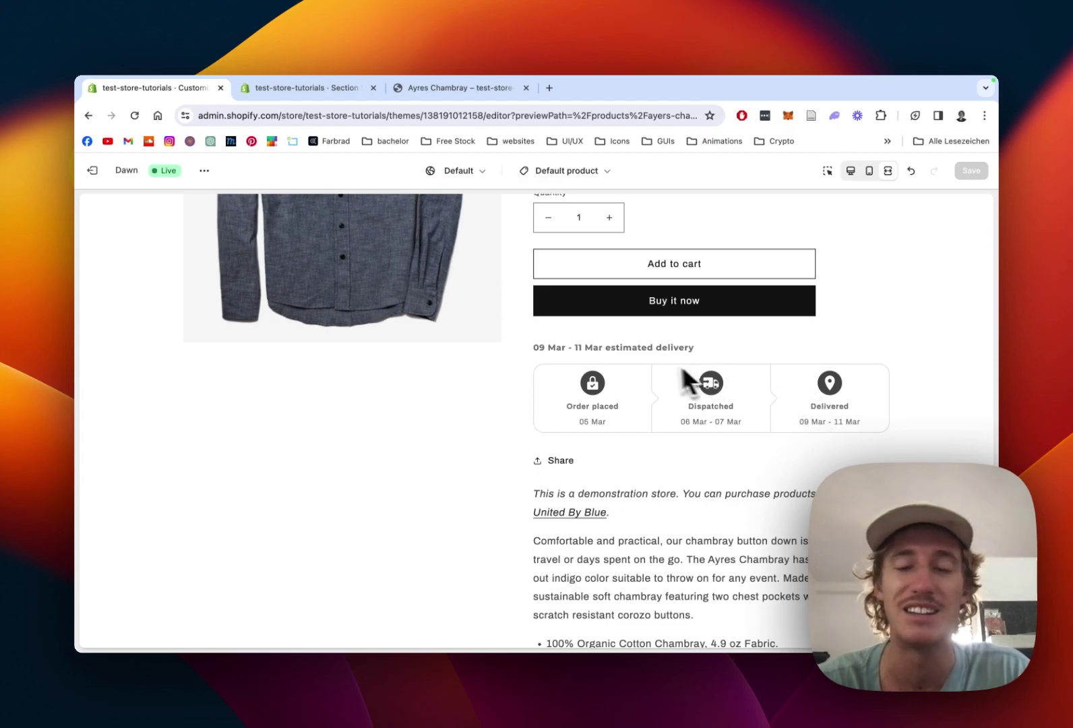
scroll(682, 369, up, 1)
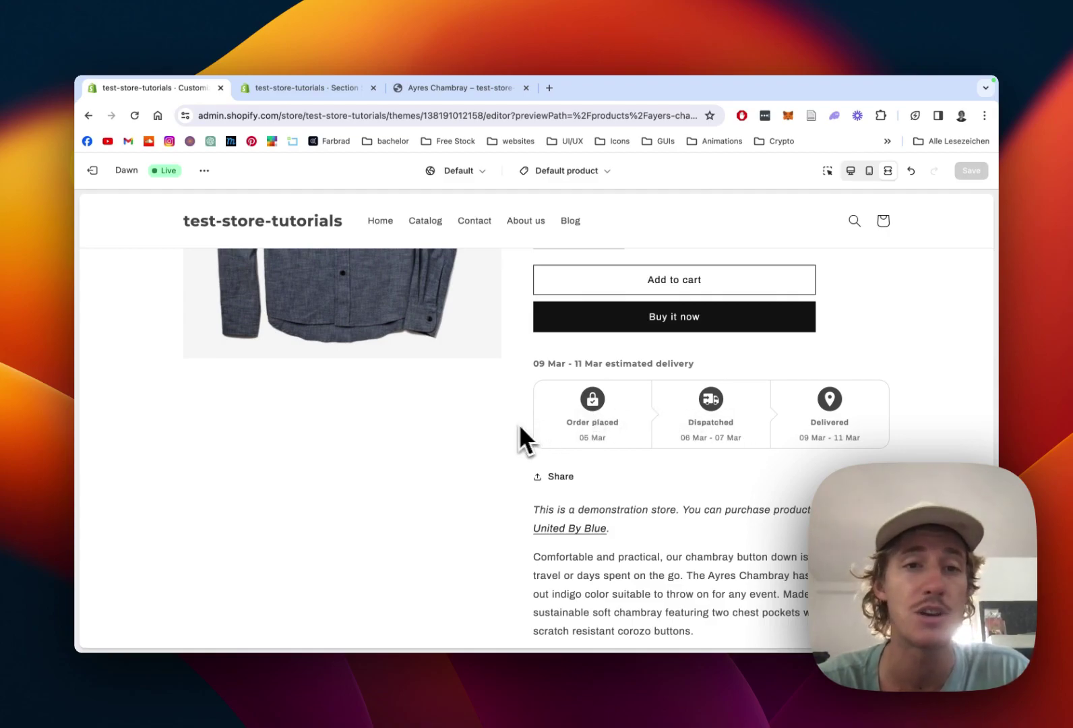
click(325, 93)
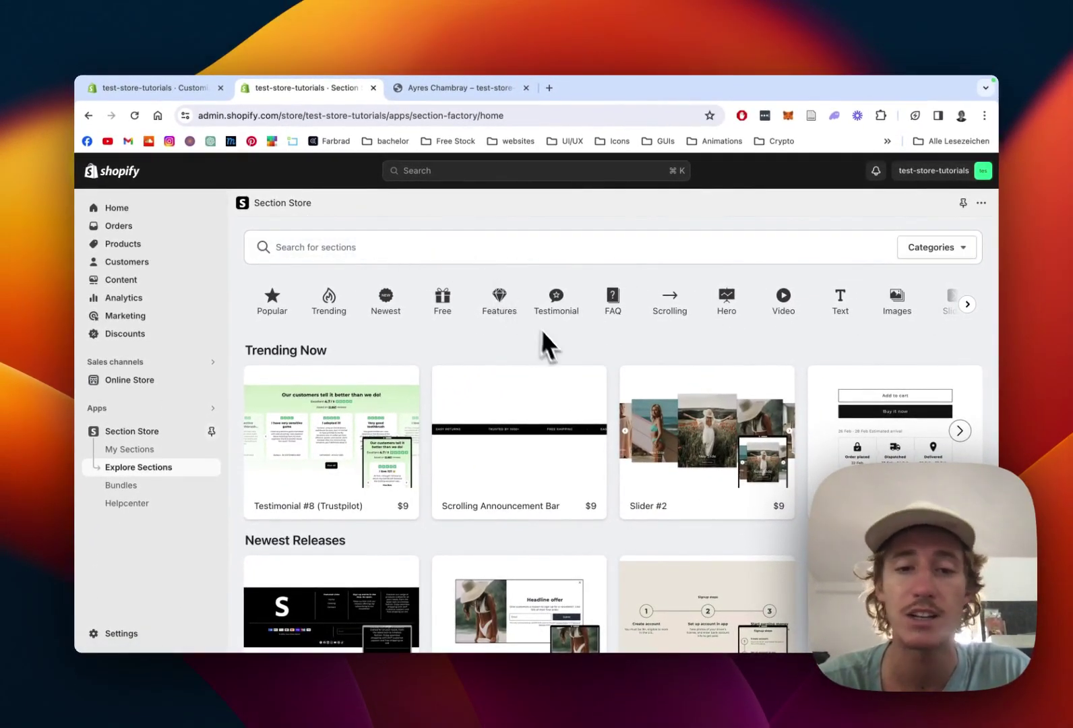
scroll(613, 353, down, 2)
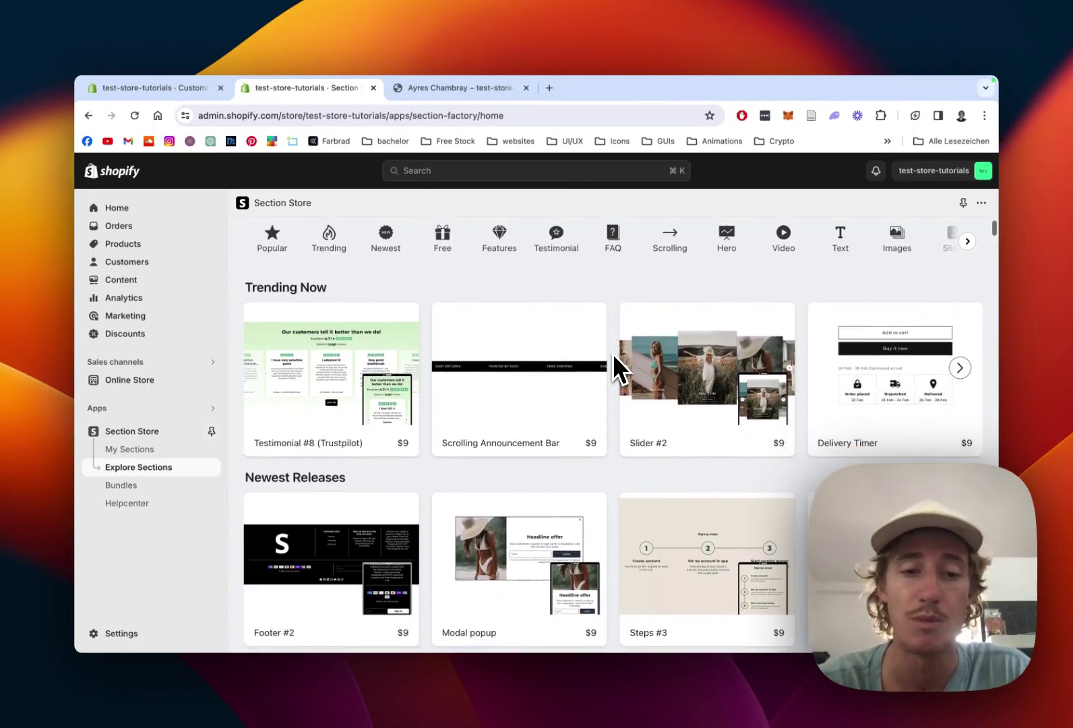
scroll(613, 354, up, 2)
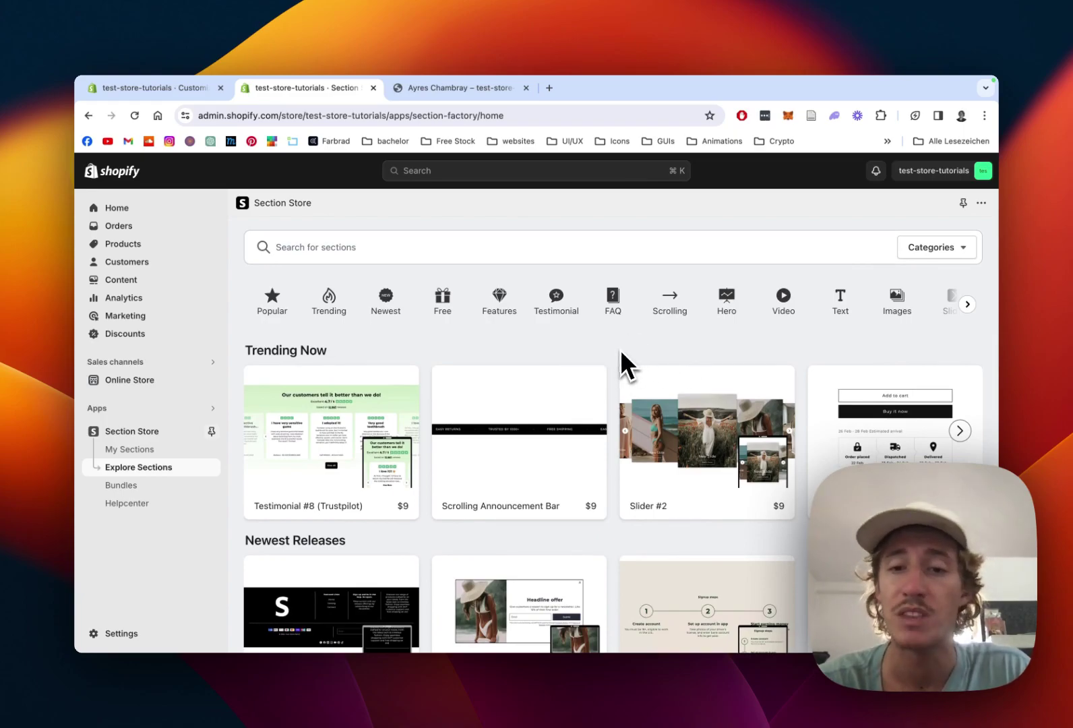
scroll(620, 362, down, 2)
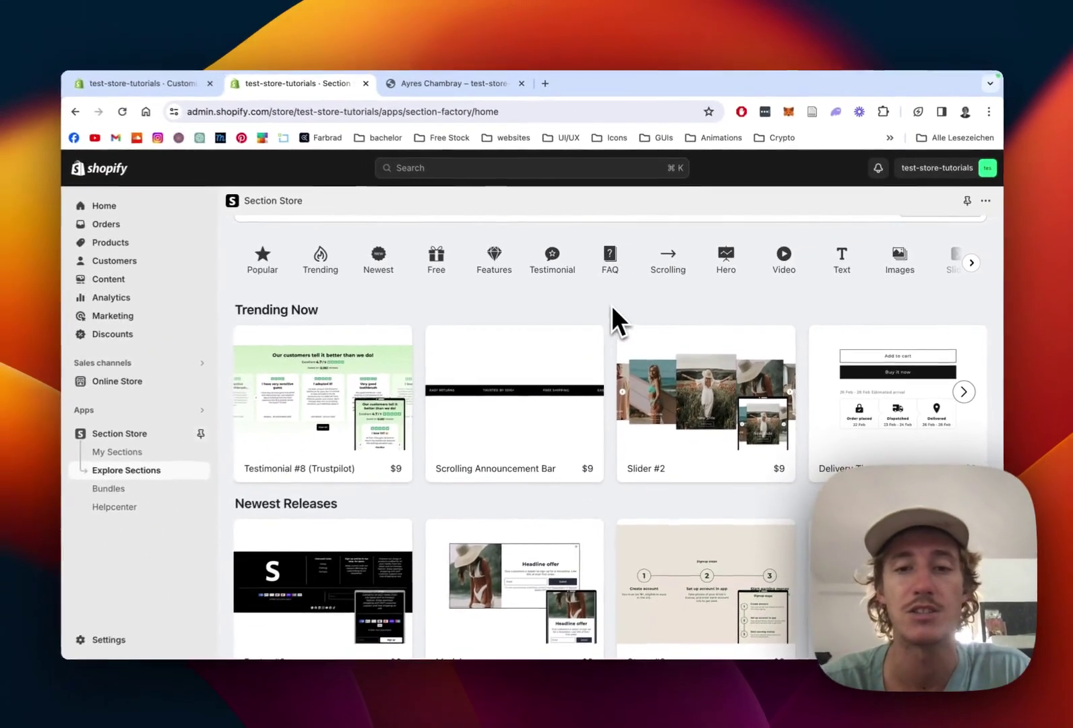
scroll(628, 419, down, 2)
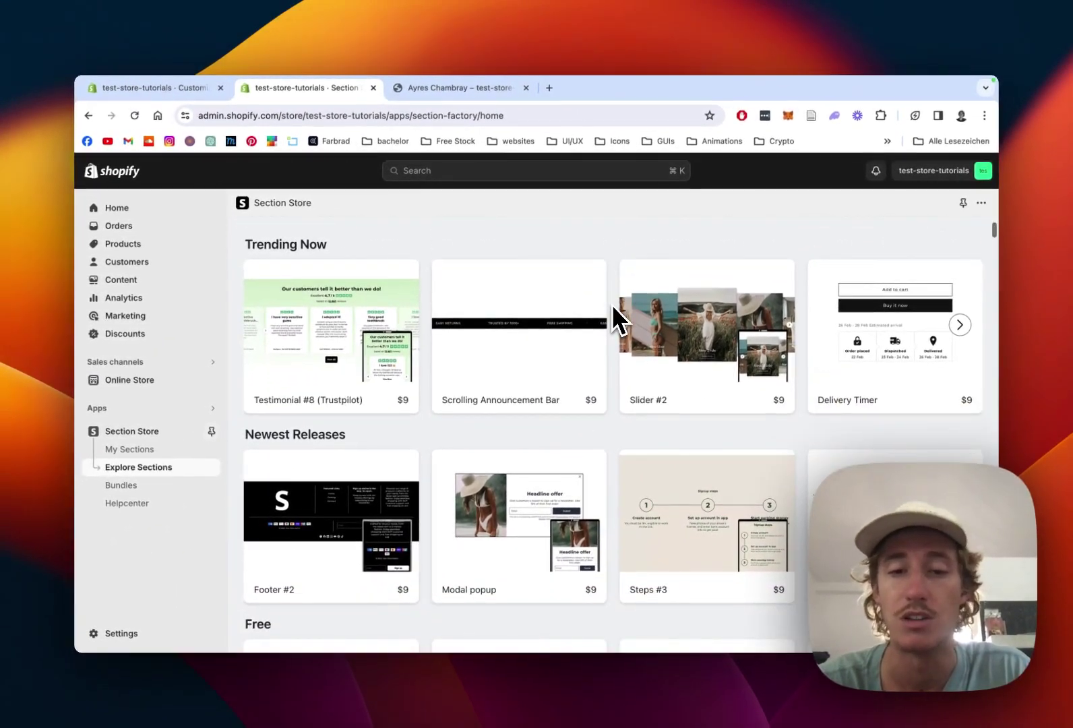
scroll(612, 304, down, 3)
Page through the Newest Releases carousel and open the Delivery Timer section ($9, already owned)
click(961, 433)
click(960, 433)
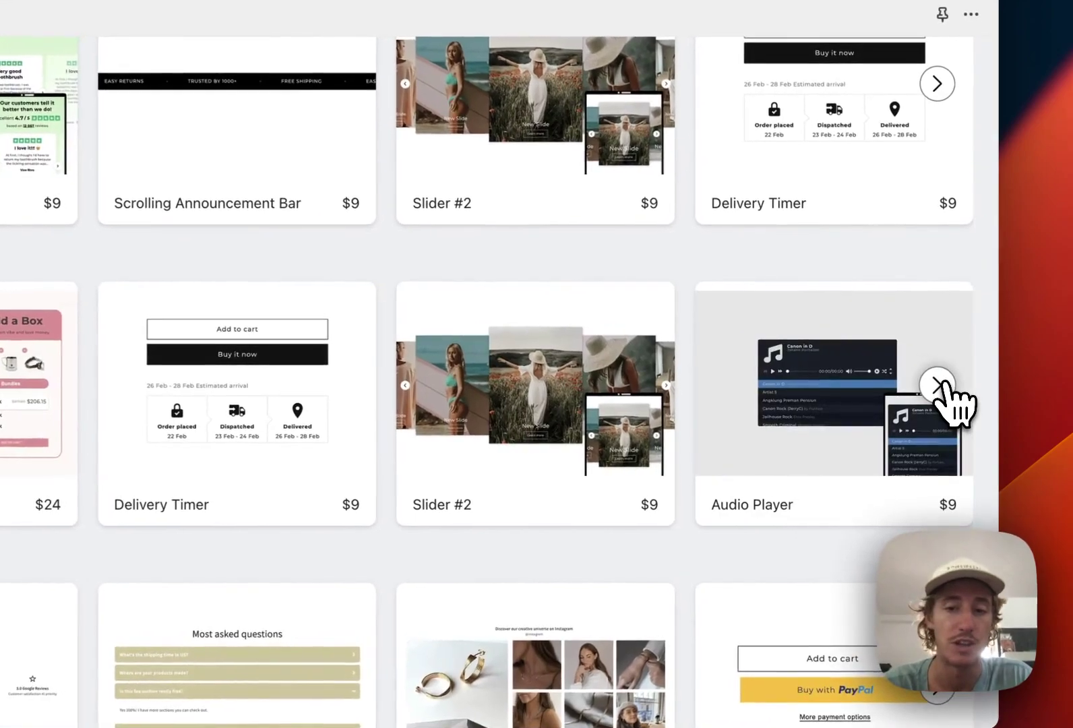
click(937, 384)
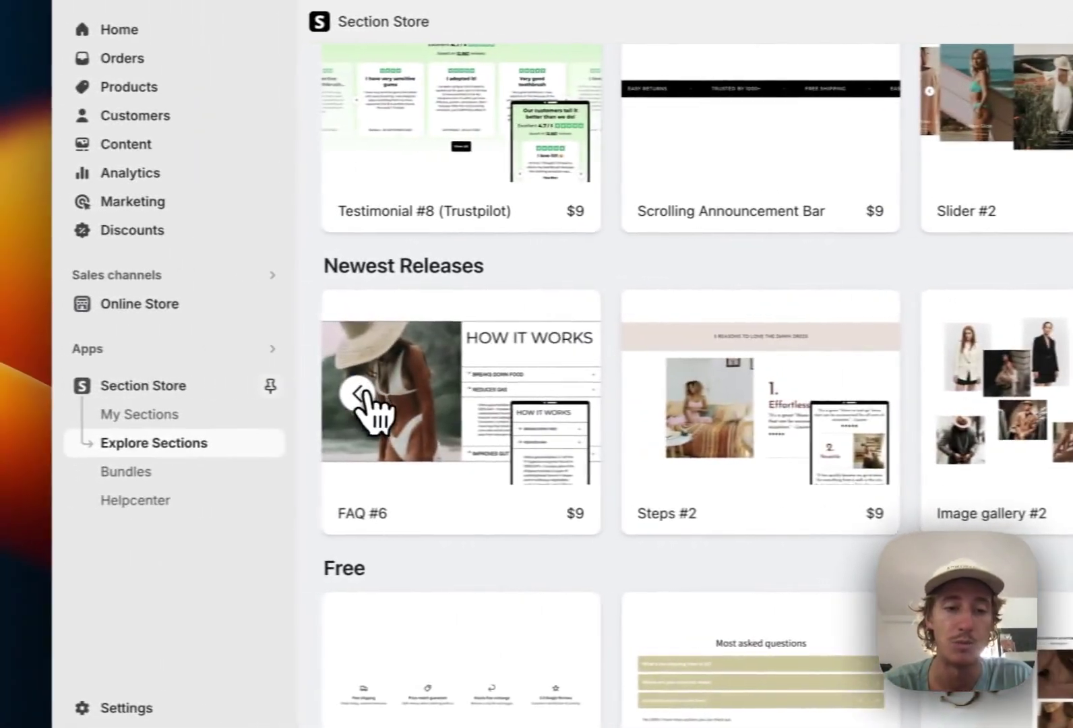
click(357, 394)
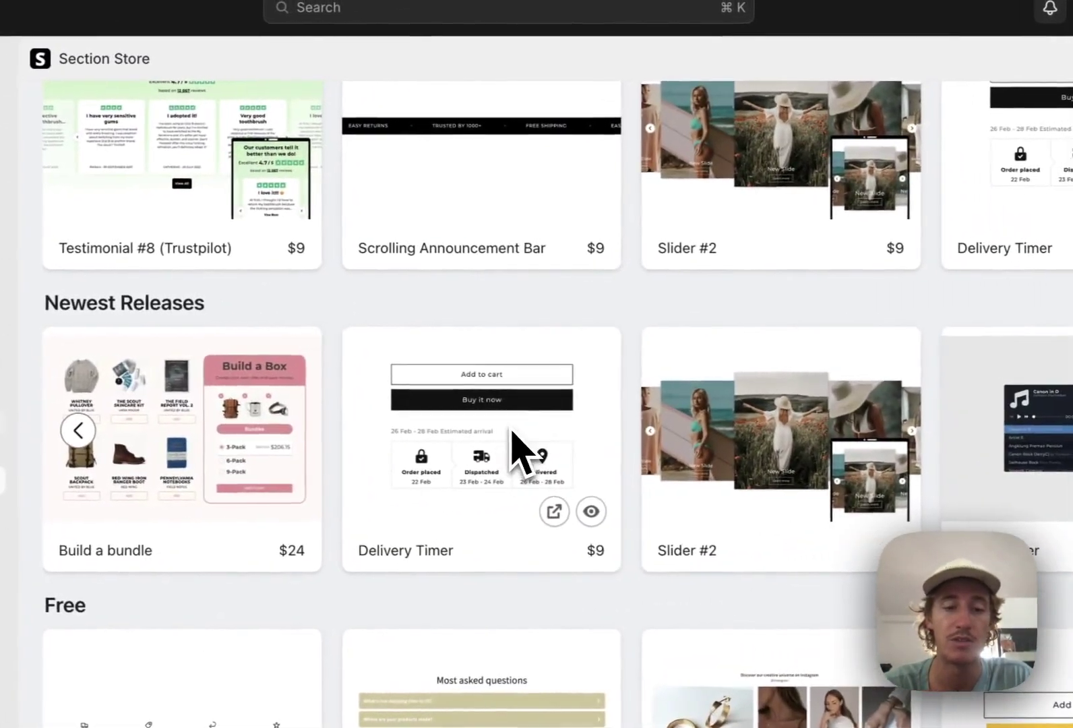
click(510, 442)
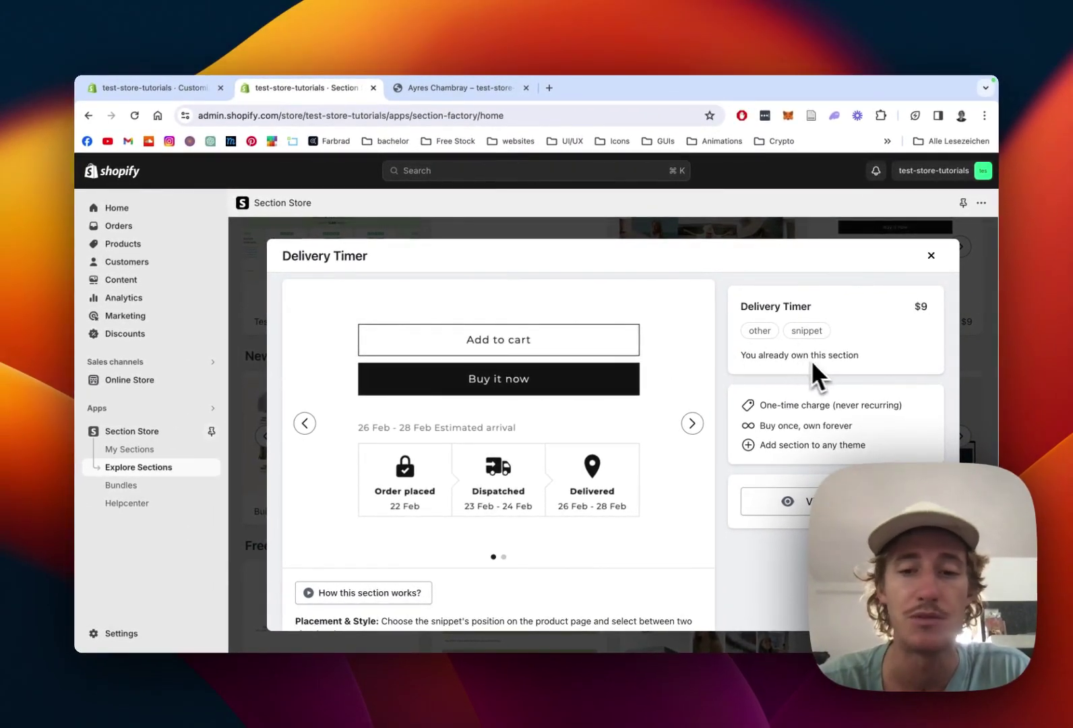
scroll(778, 381, down, 1)
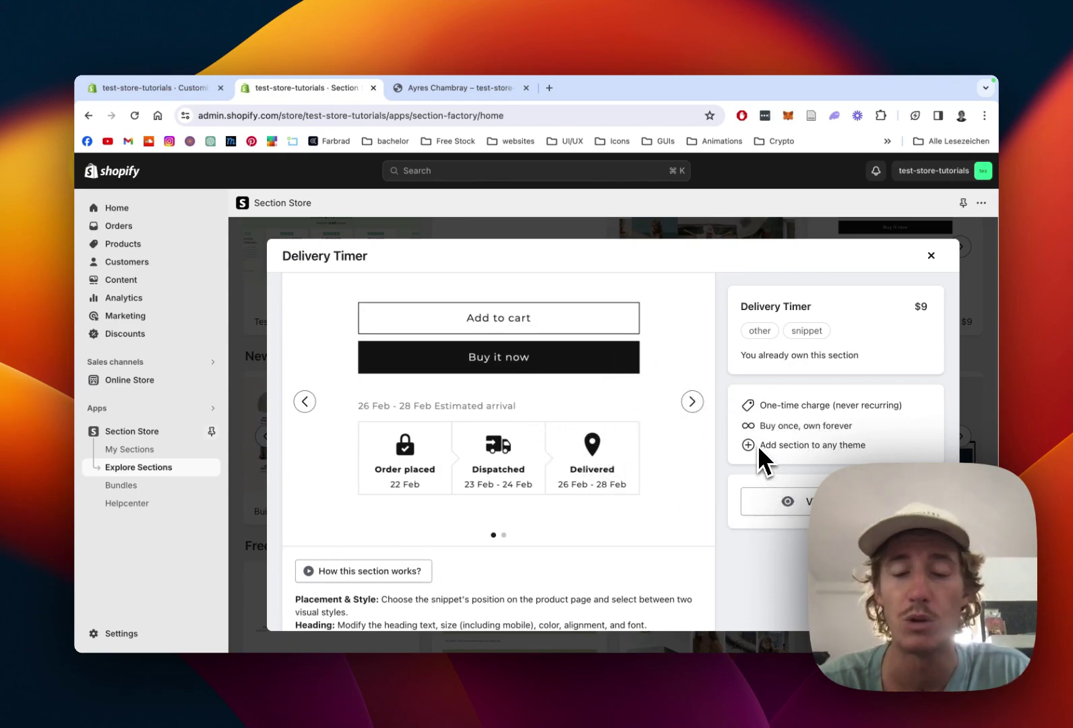
scroll(757, 444, up, 1)
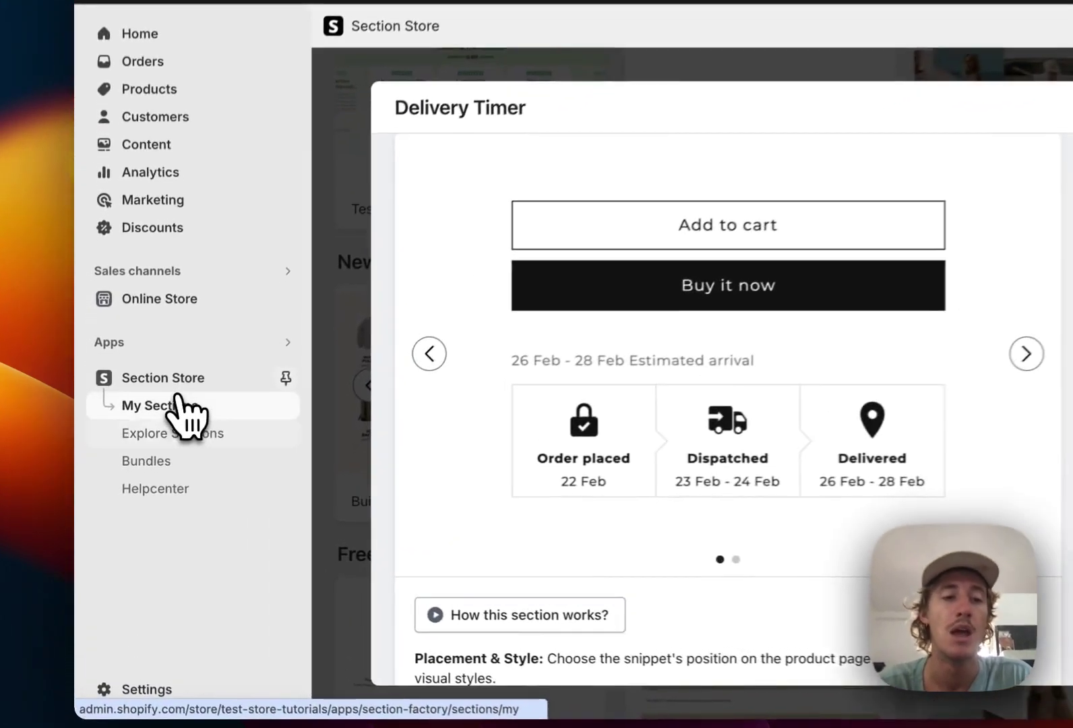
Open My sections to list owned sections like Delivery Timer, and check the Customize in theme list
click(138, 449)
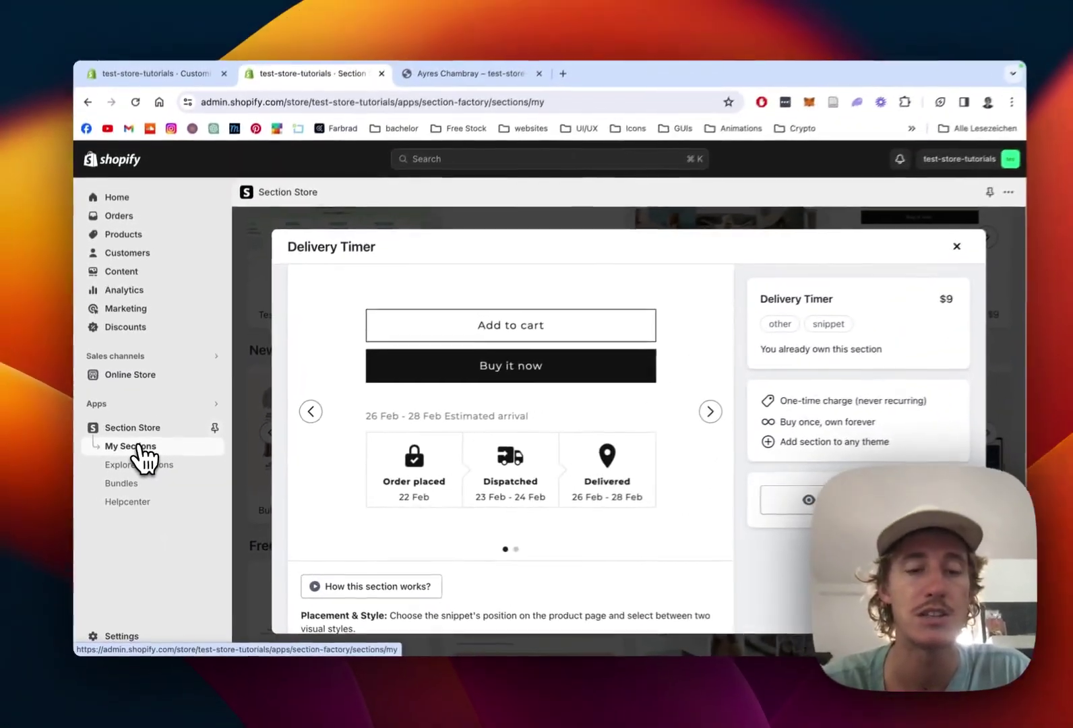
click(138, 448)
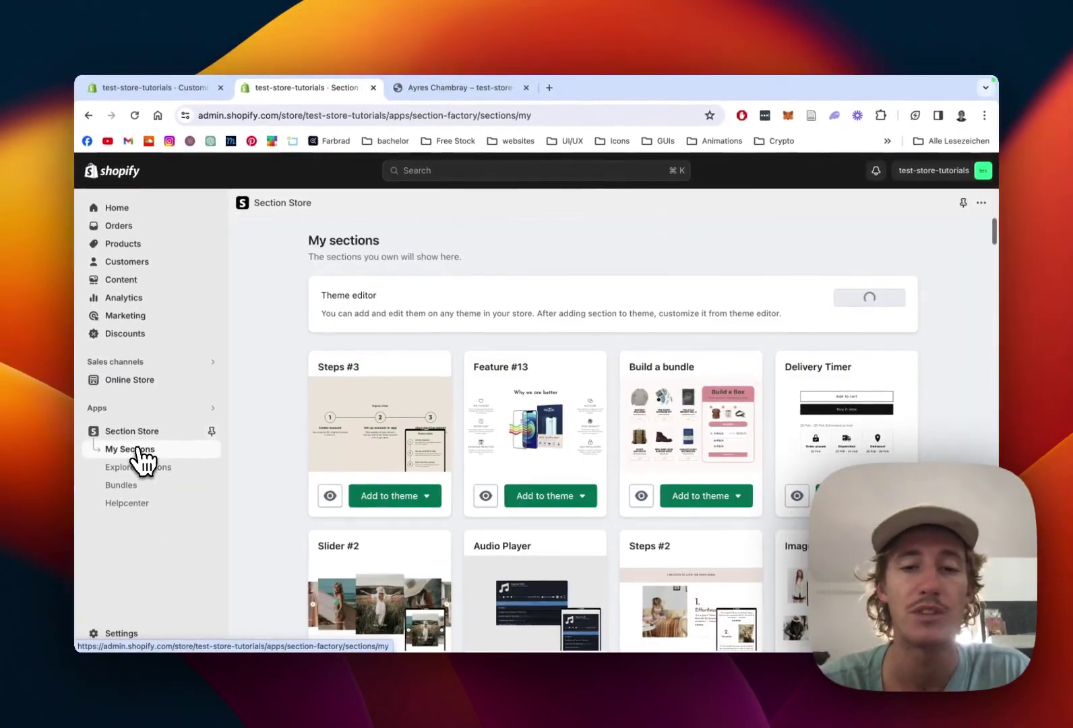
scroll(612, 347, down, 1)
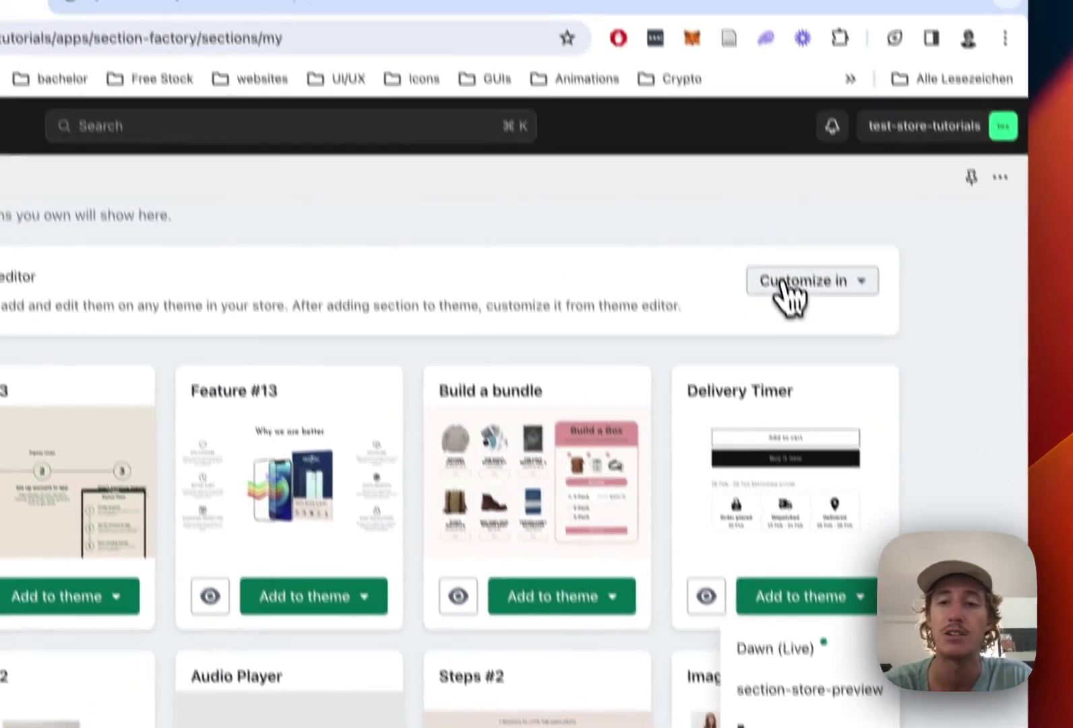
click(781, 170)
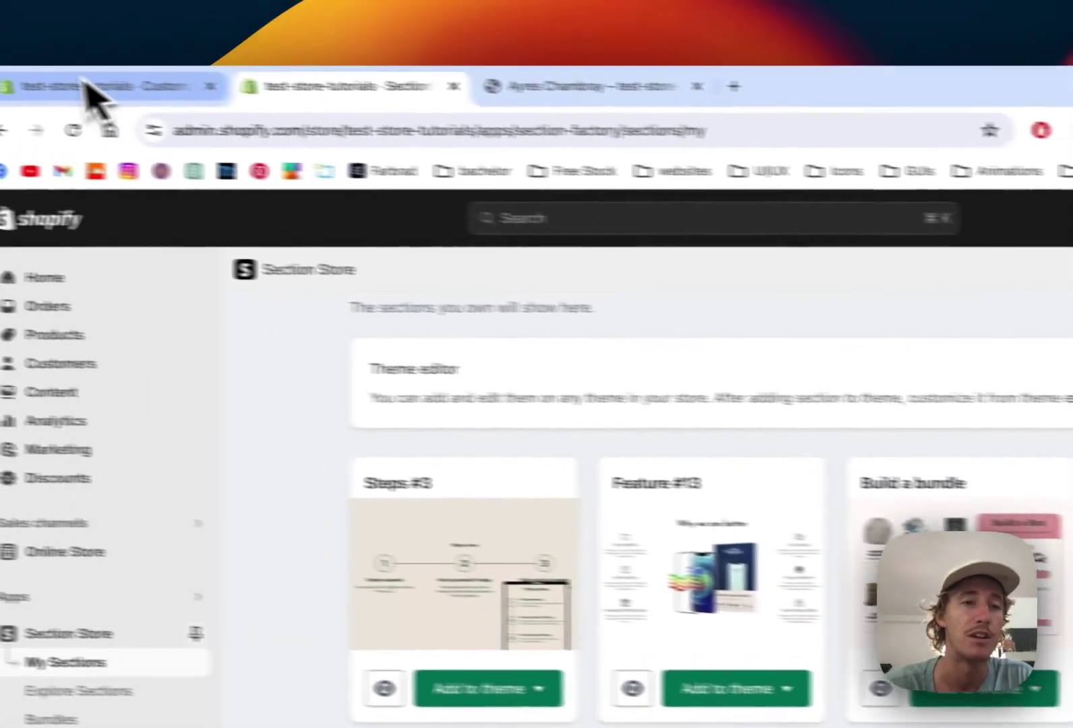
Return to the theme editor with a desktop-width preview, leaving the page list unchanged
click(0, 47)
click(780, 229)
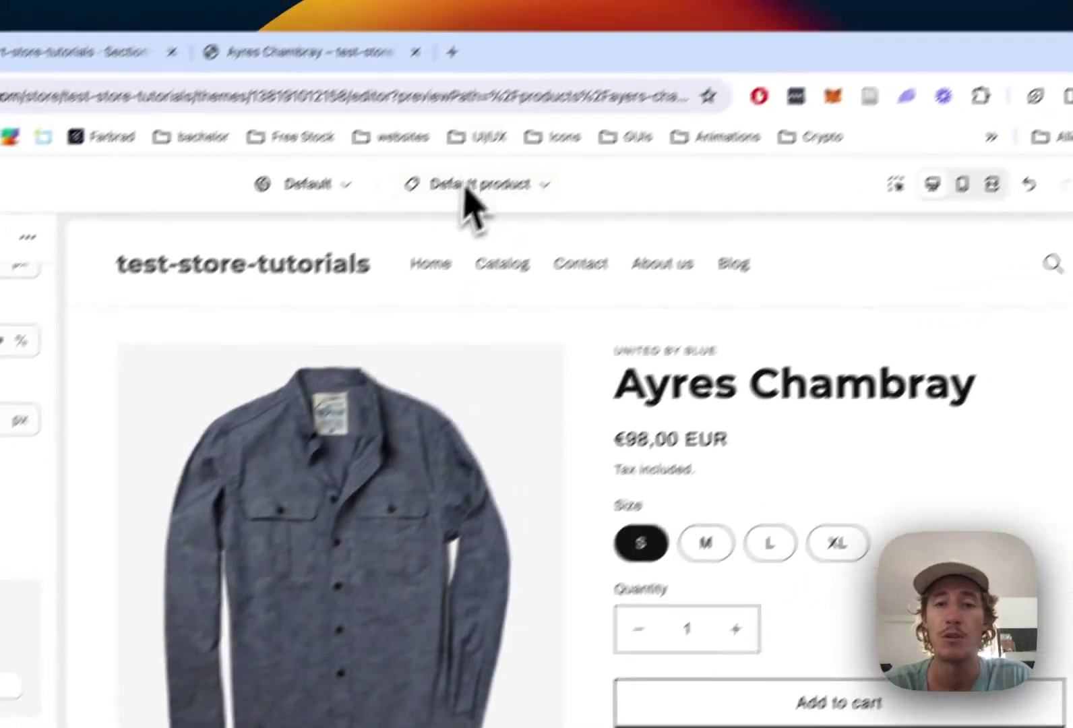
click(657, 33)
click(657, 357)
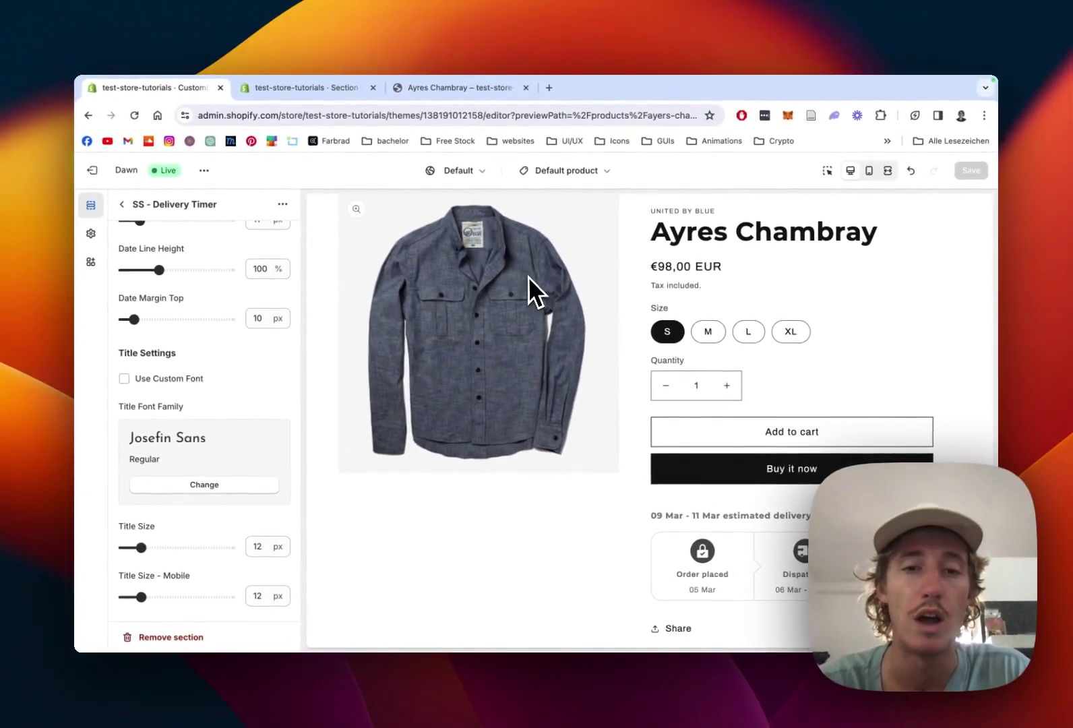
Keep the Default product template previewed and go back to its section list with the Delivery Timer steps
click(559, 170)
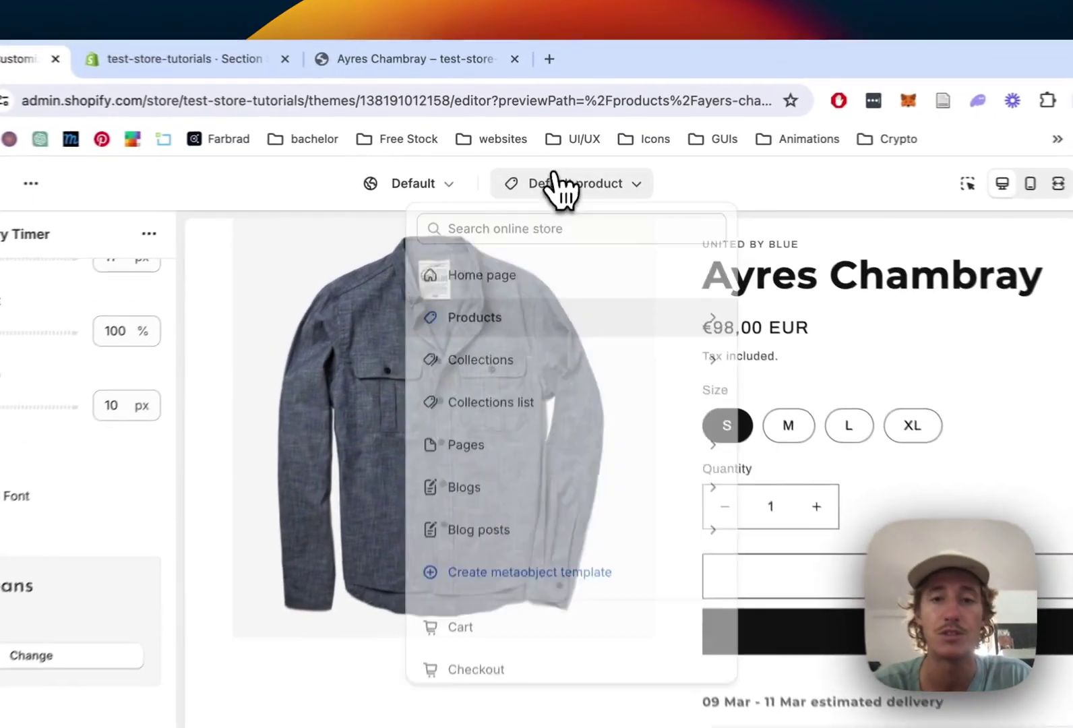
click(600, 261)
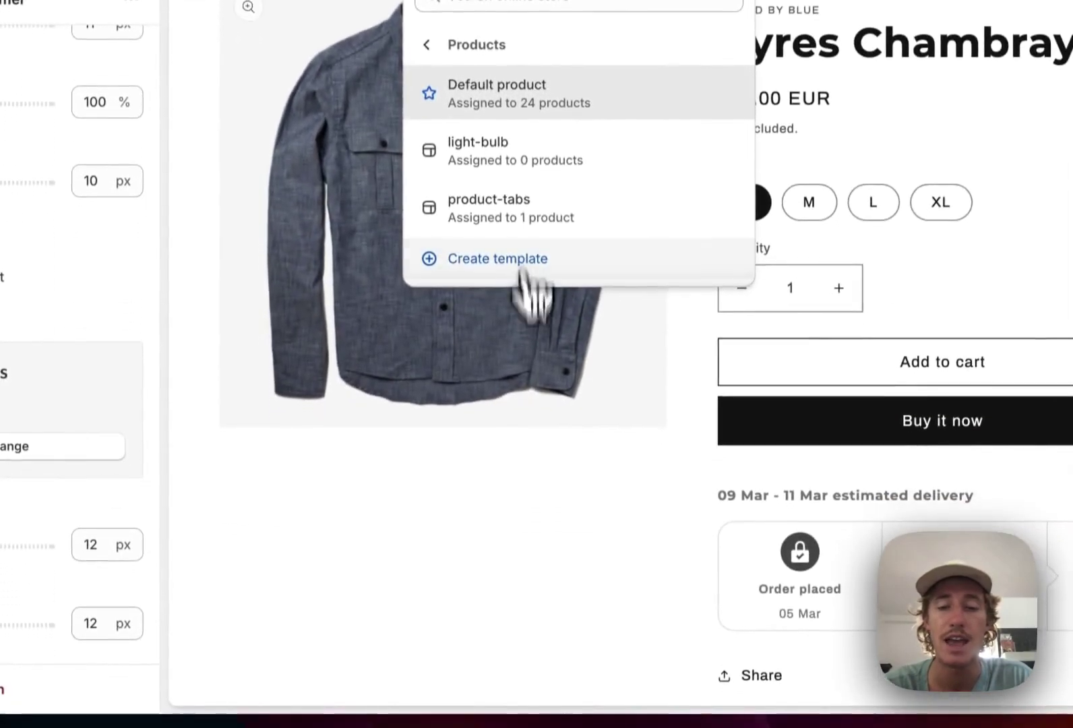
click(532, 579)
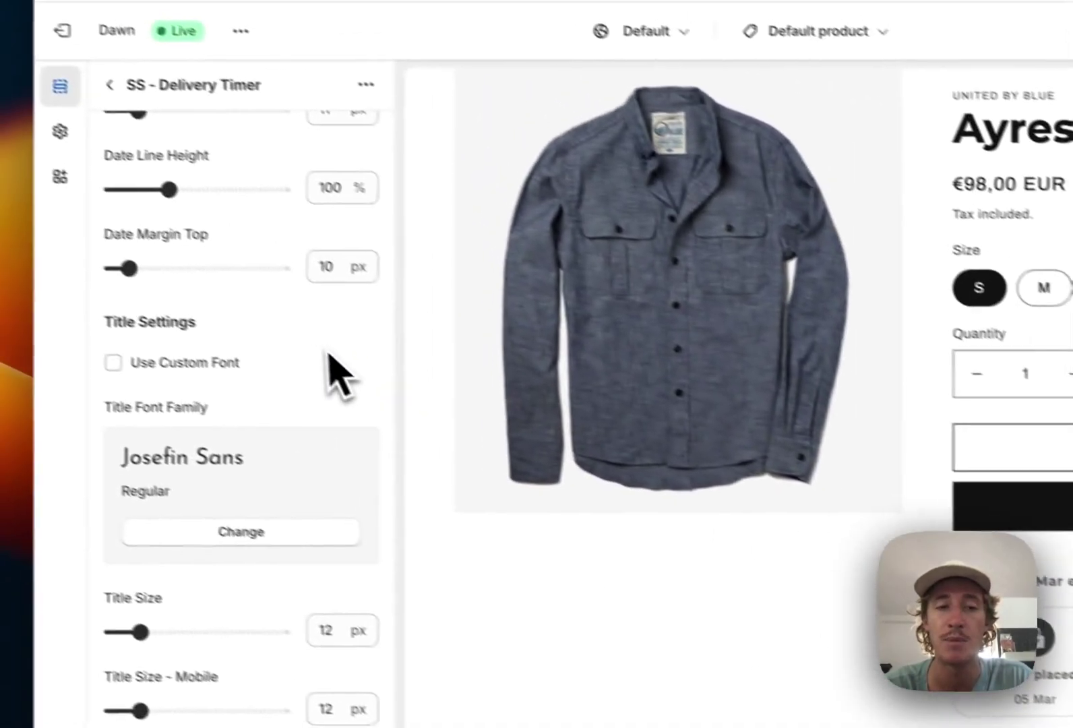
scroll(48, 228, up, 5)
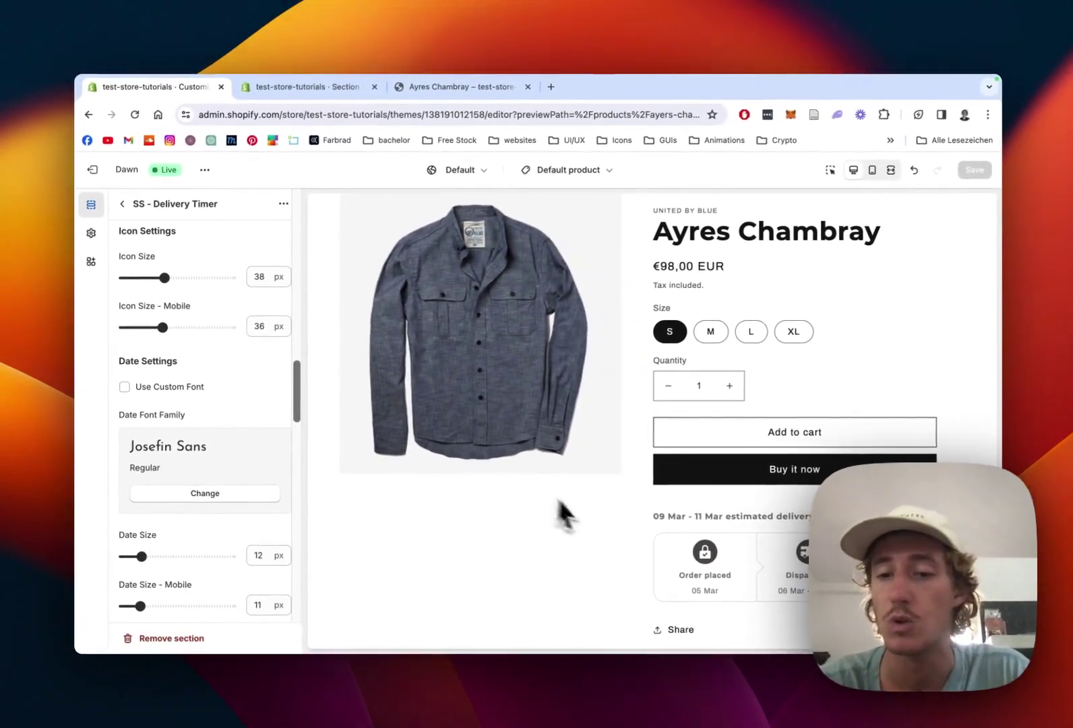
scroll(872, 634, down, 2)
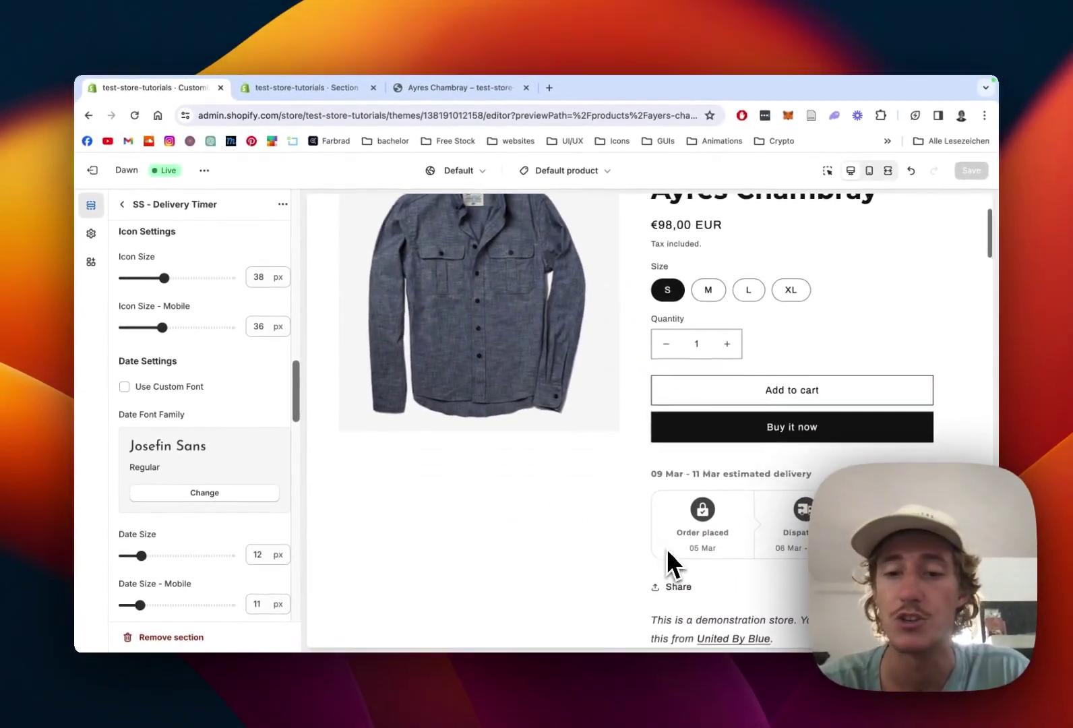
scroll(640, 498, down, 1)
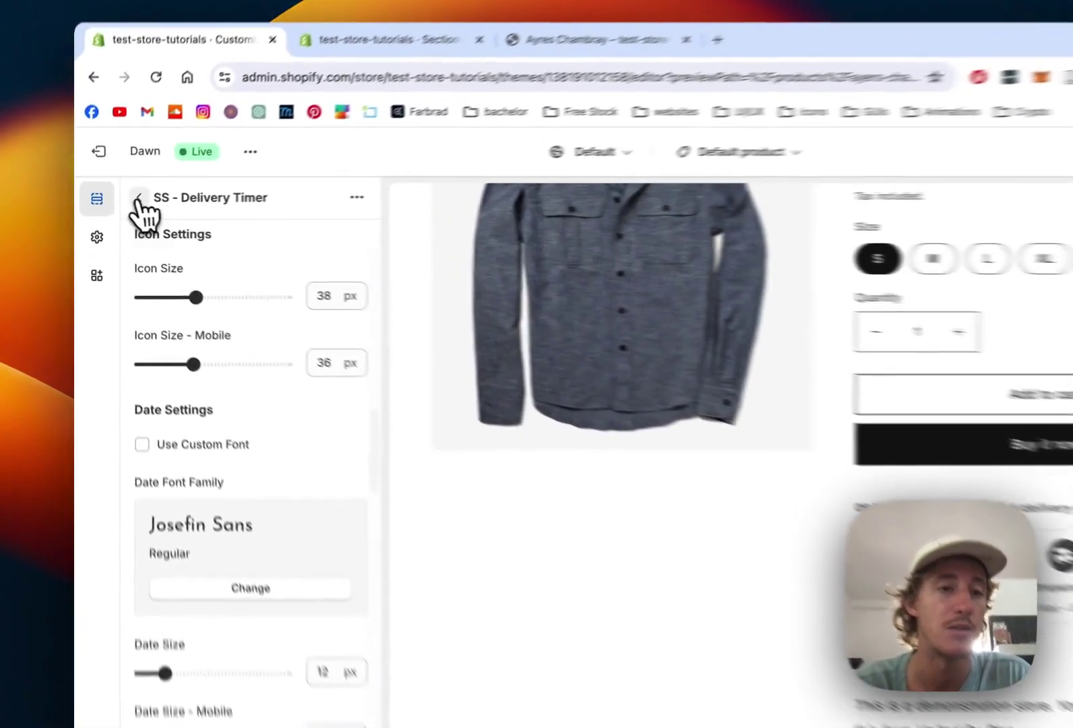
click(122, 204)
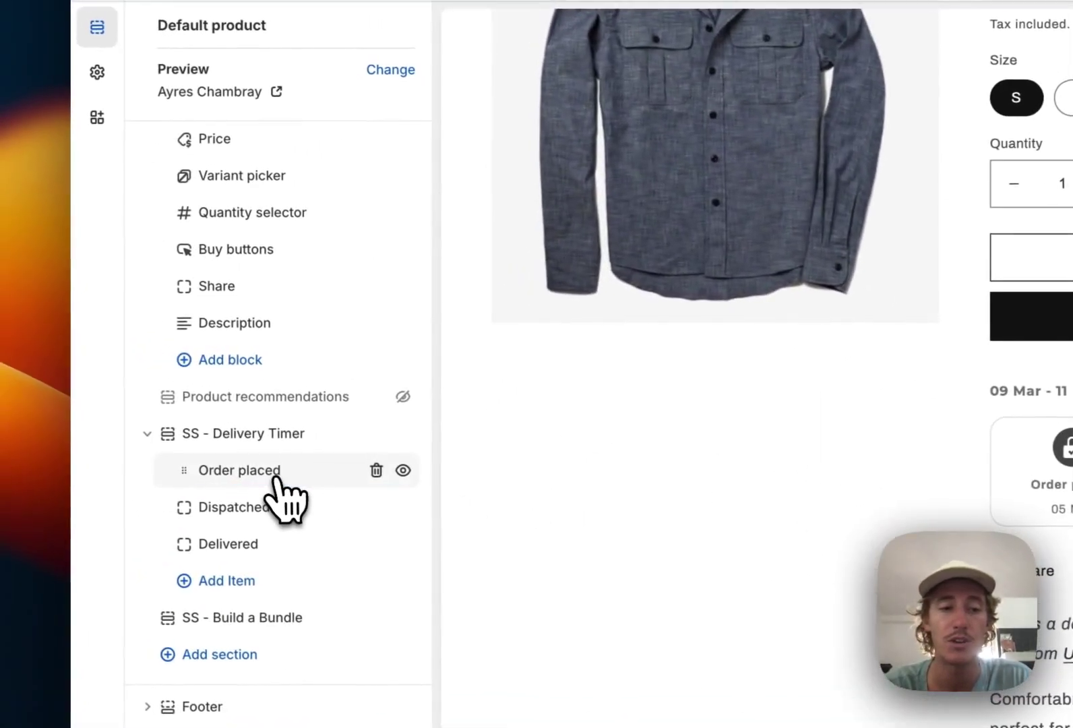
In the Order placed step, try 1 day from today with a date range, saving the changes
click(266, 470)
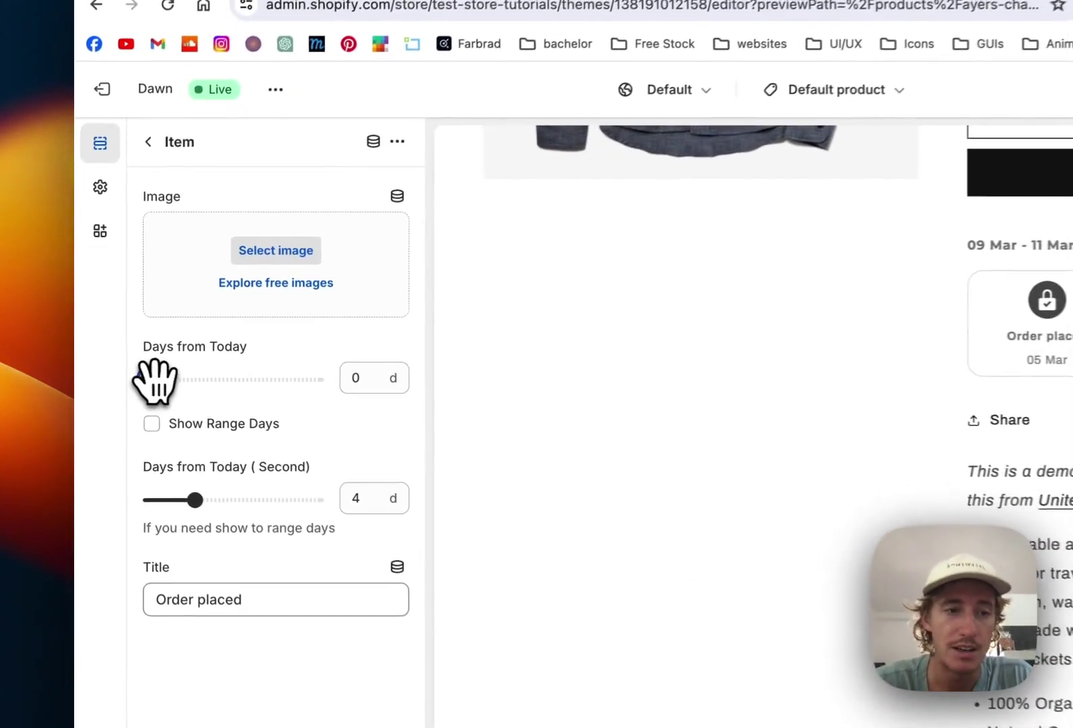
drag(124, 358, 131, 358)
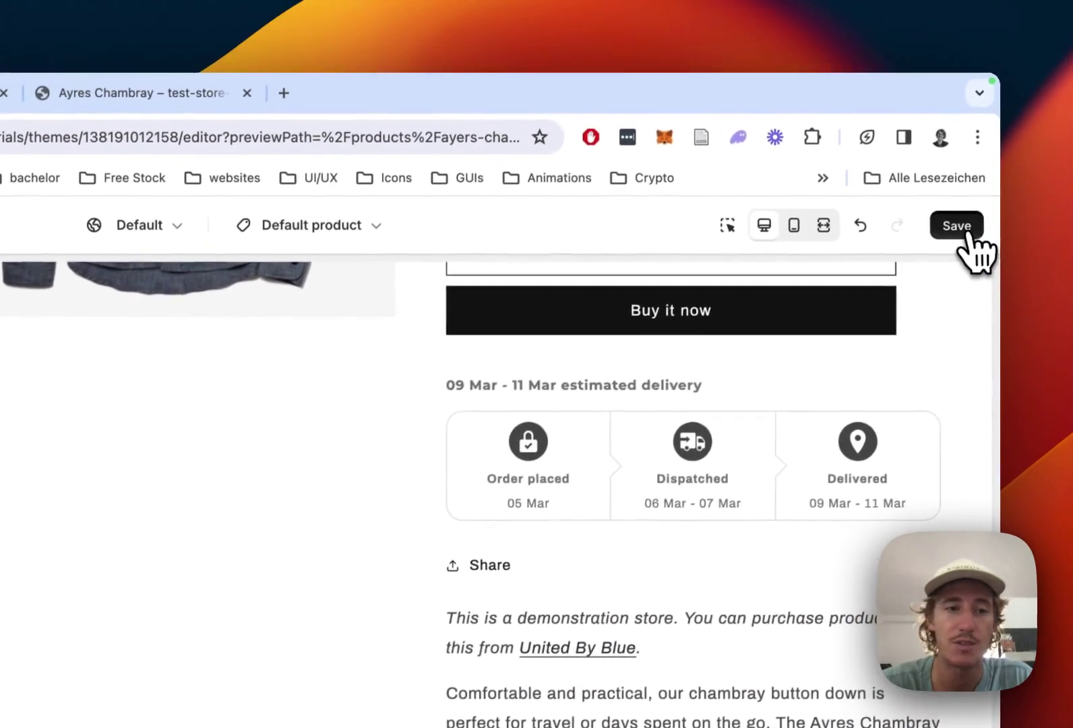
click(956, 227)
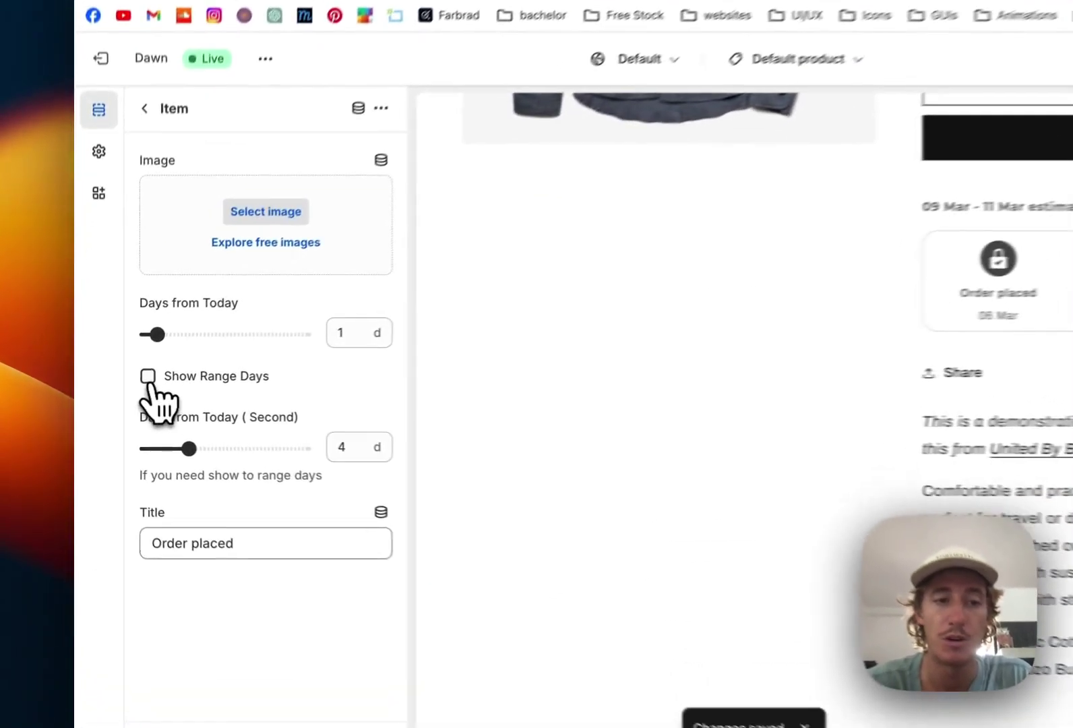
click(124, 386)
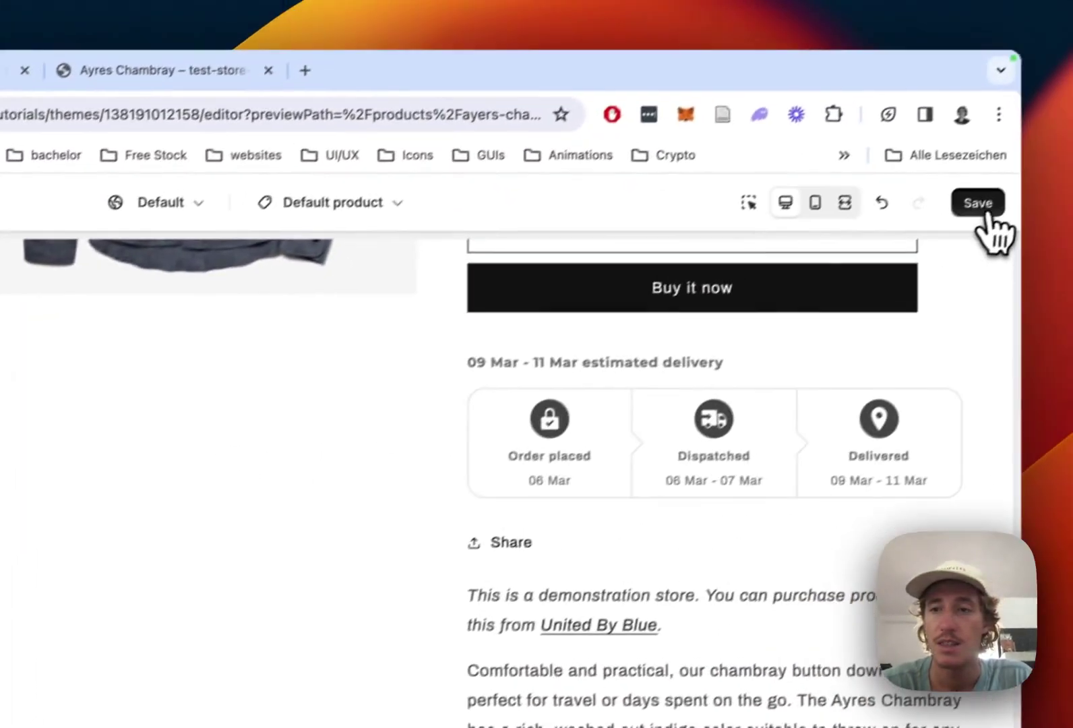
click(984, 209)
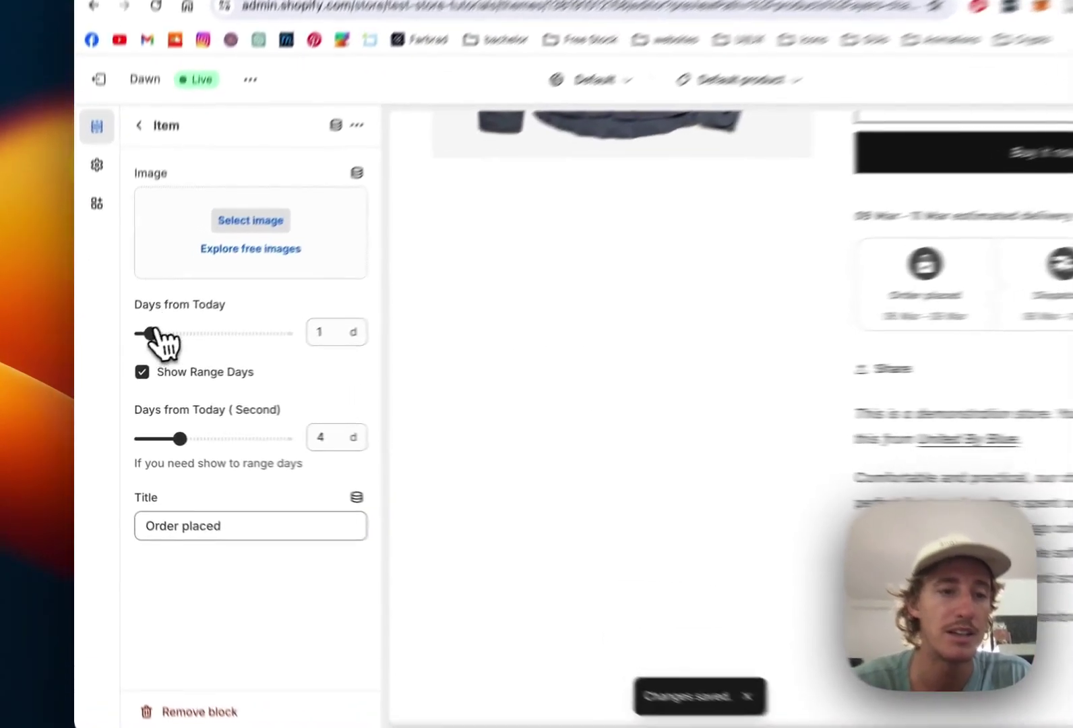
Set Order placed to 0 days from today and keep its title as 'Order placed'
drag(131, 358, 108, 359)
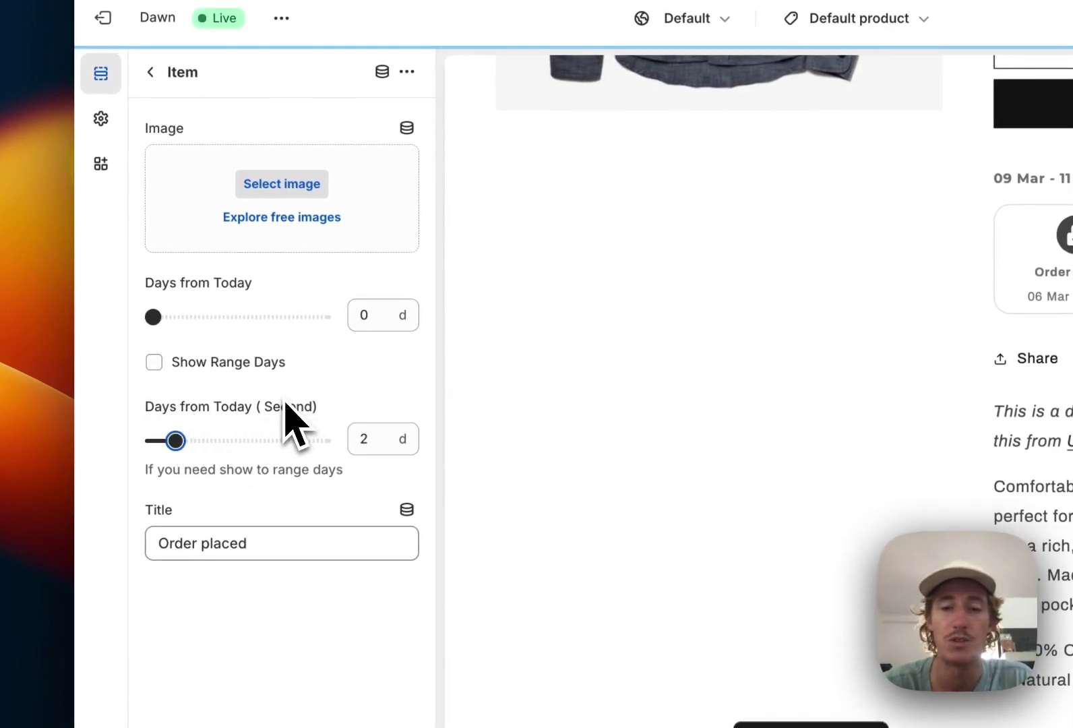
click(263, 545)
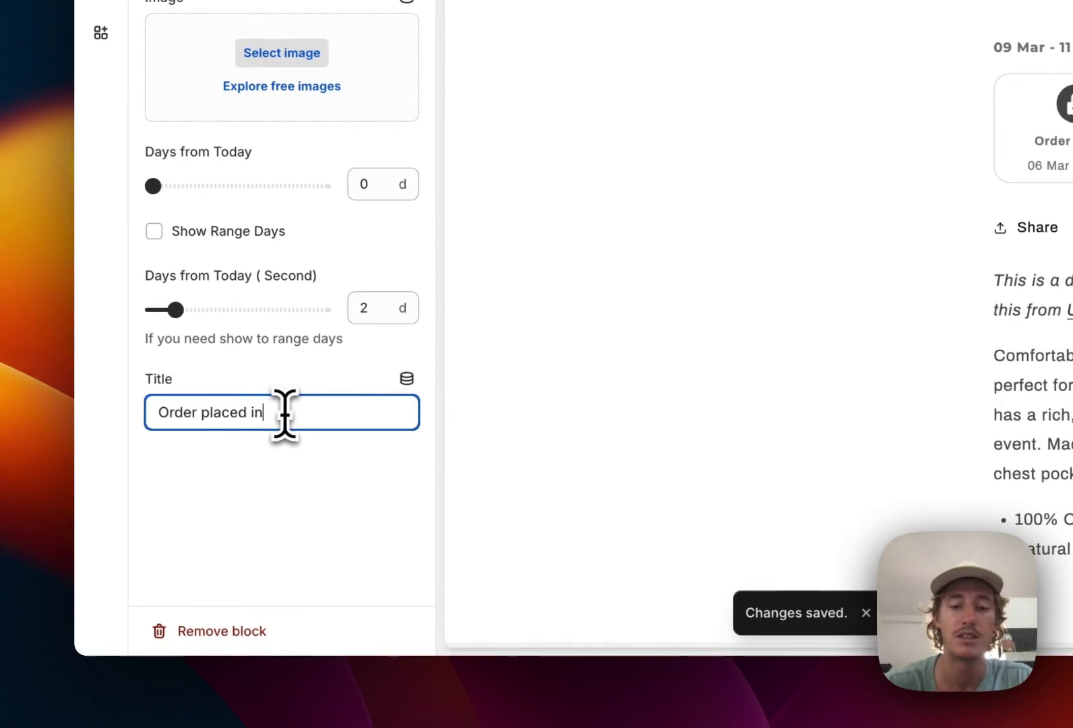
text(in first place)
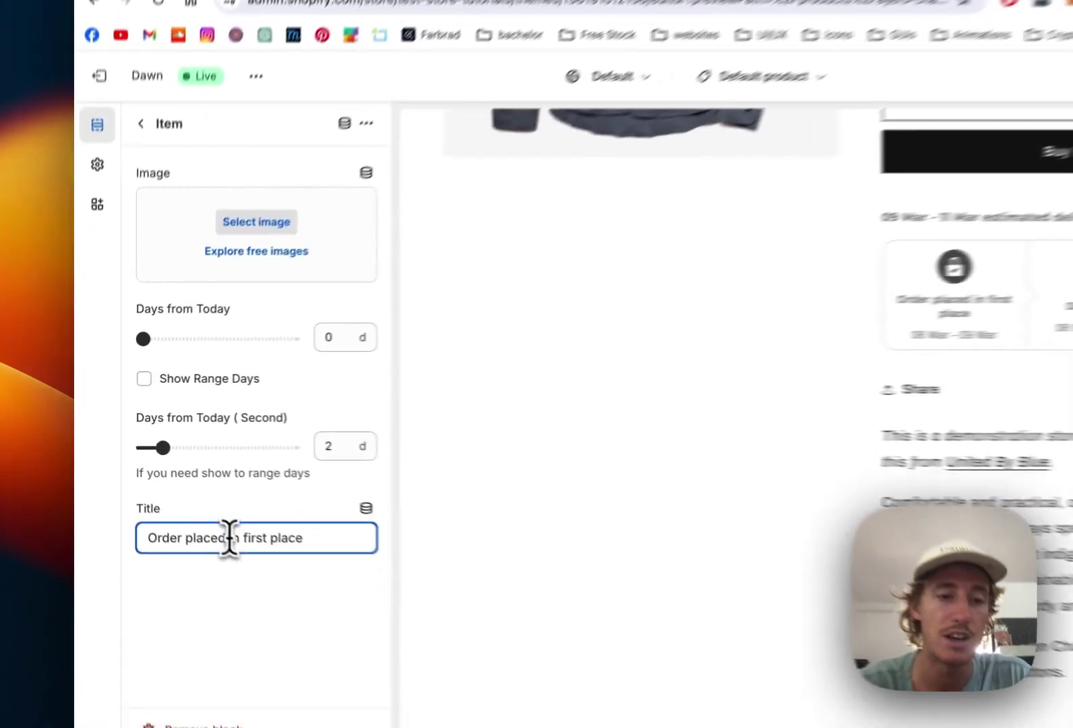
drag(186, 499, 277, 500)
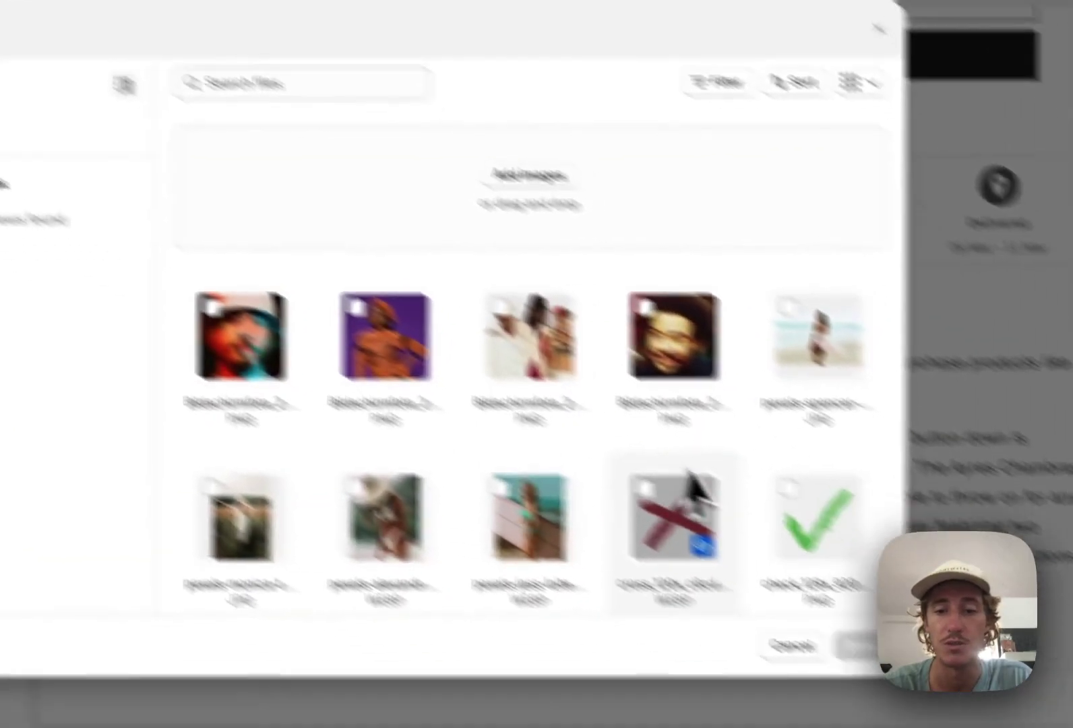
Set the check_128x image as the Order placed icon, save it, then undo the change
click(812, 527)
click(857, 646)
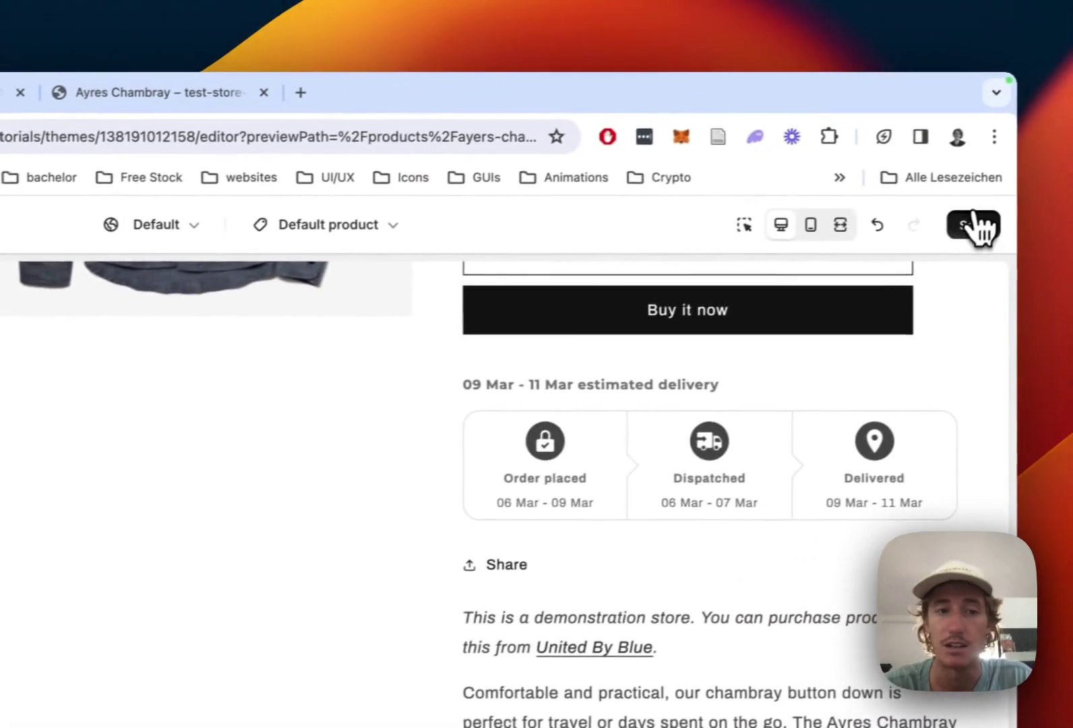
click(972, 227)
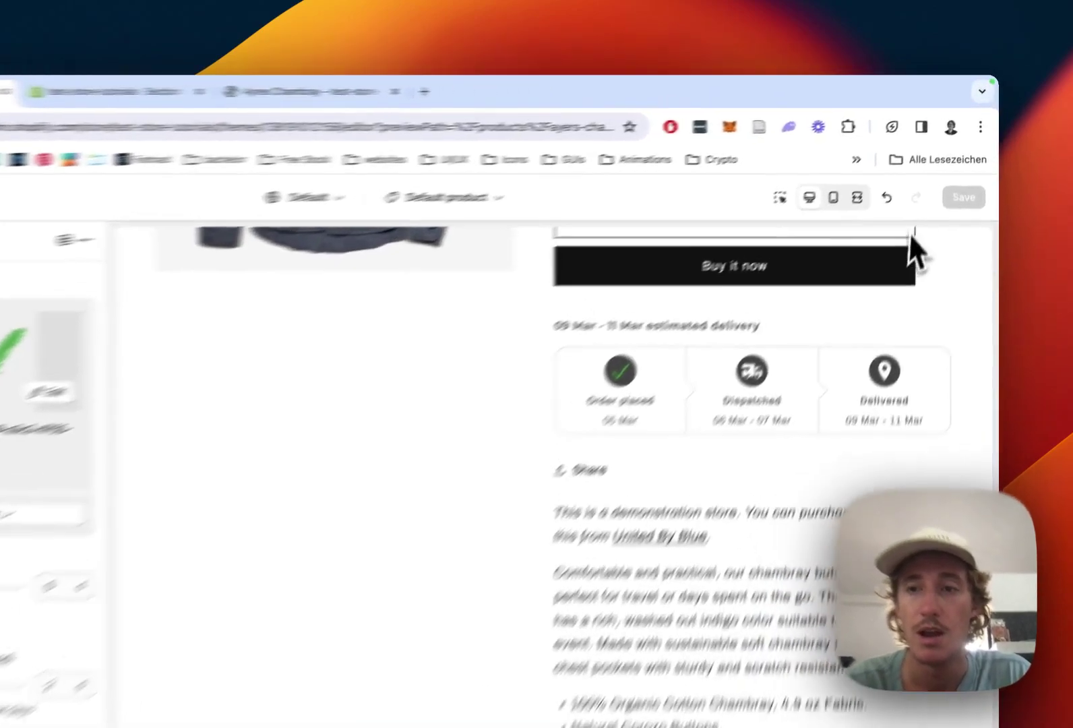
click(911, 171)
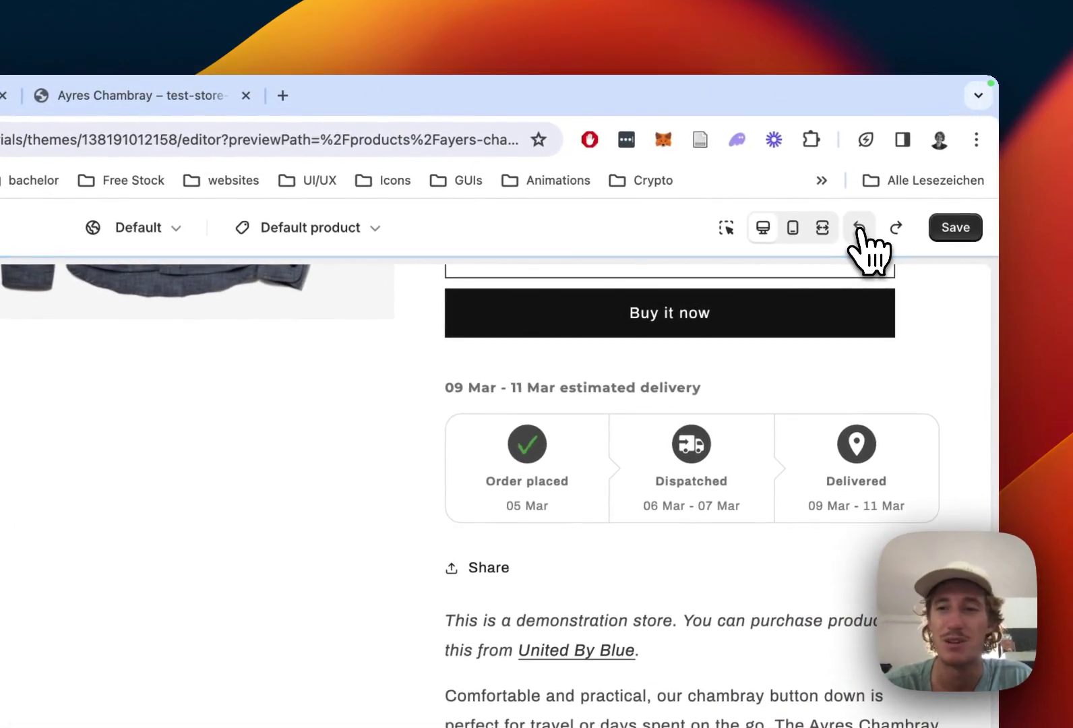
Save the timeline with its original Order placed icon and briefly view the Dispatched step's settings
click(957, 228)
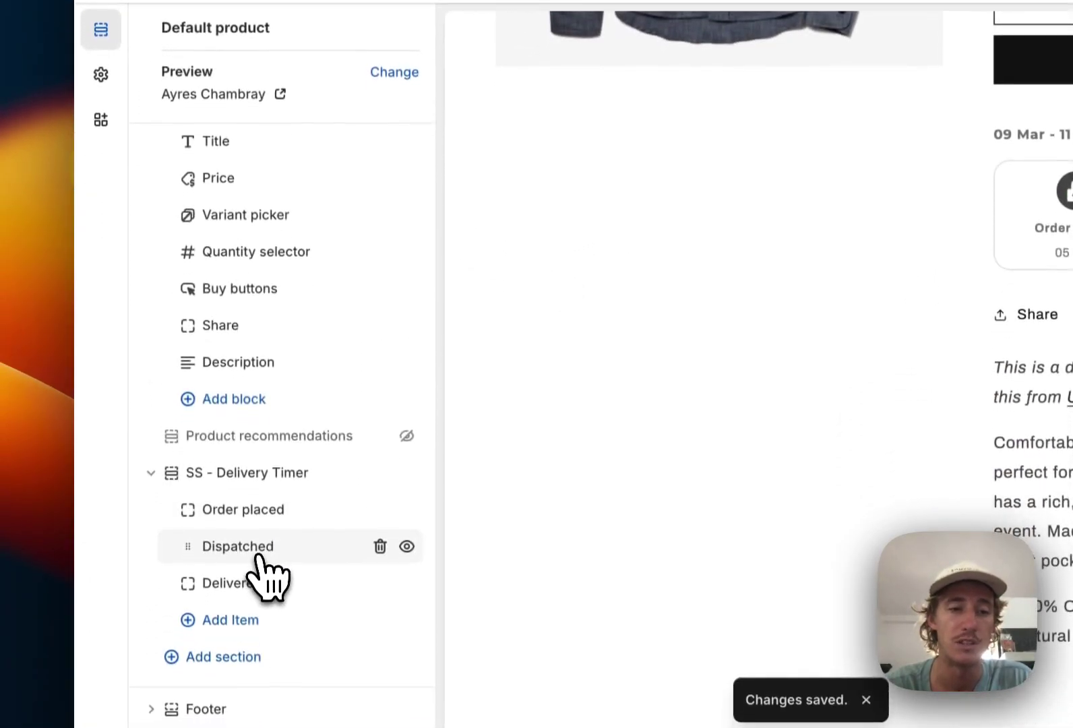
click(270, 547)
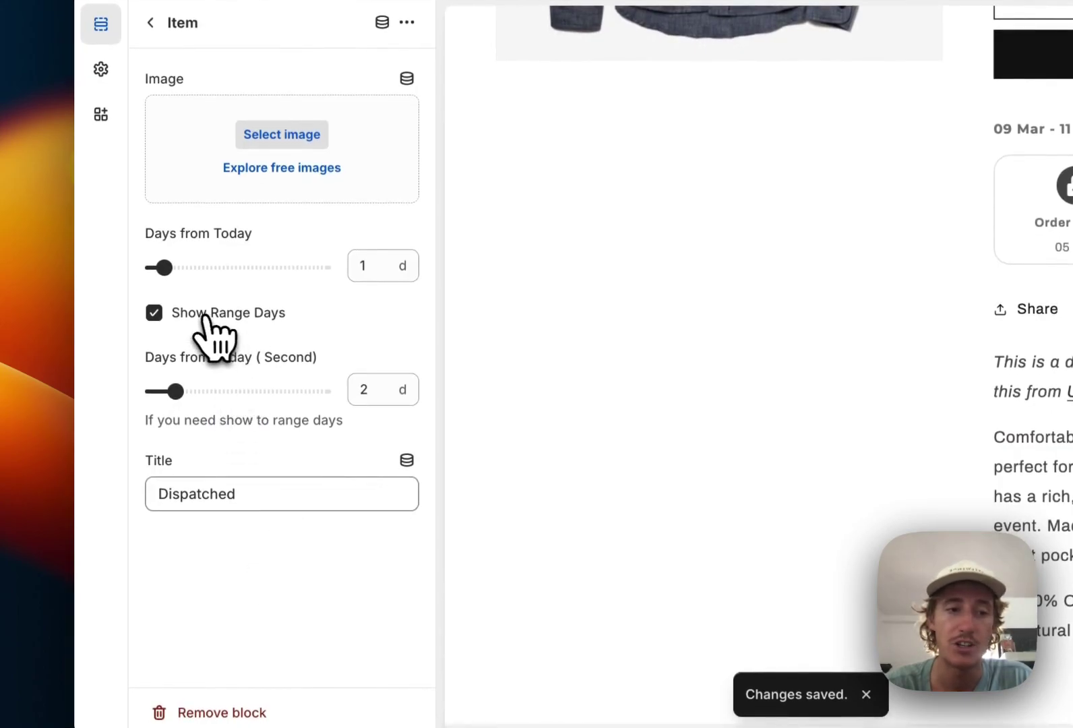
click(149, 24)
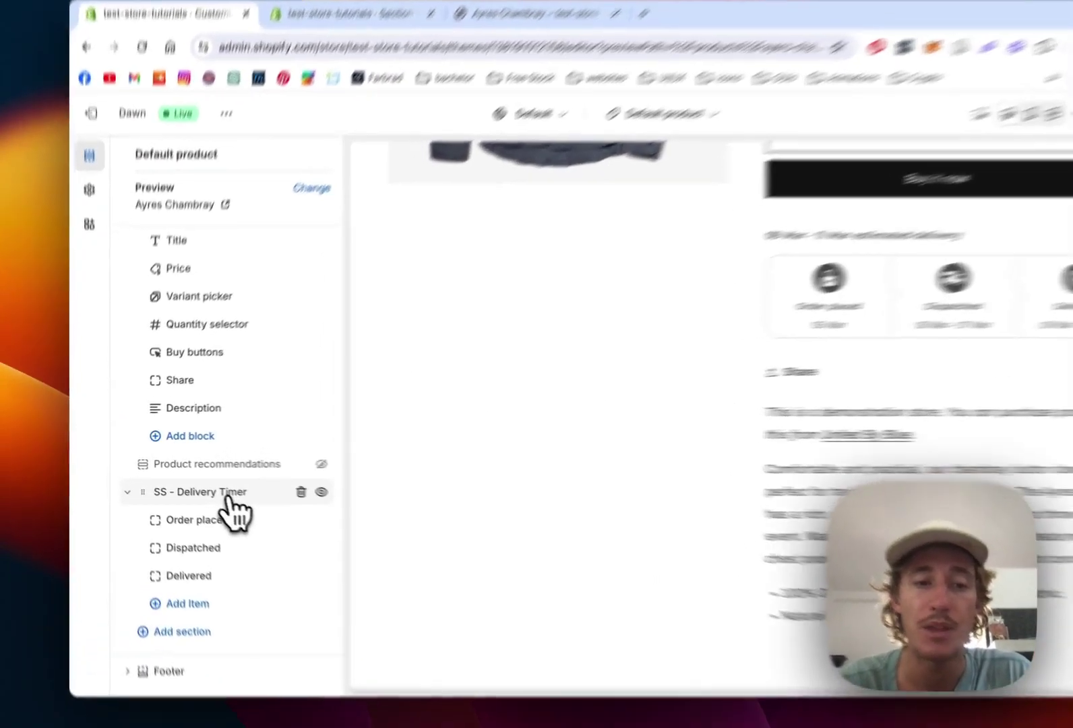
In the SS - Delivery Timer settings, apply preset Style 1 and centre-align the heading
click(220, 484)
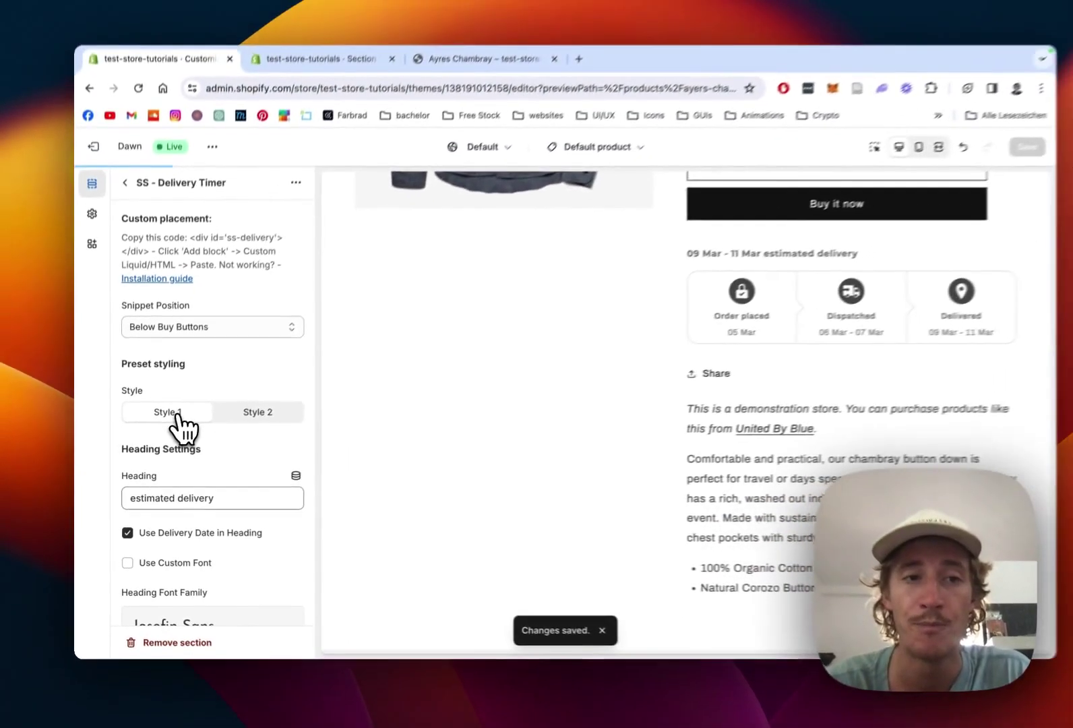
scroll(744, 348, up, 2)
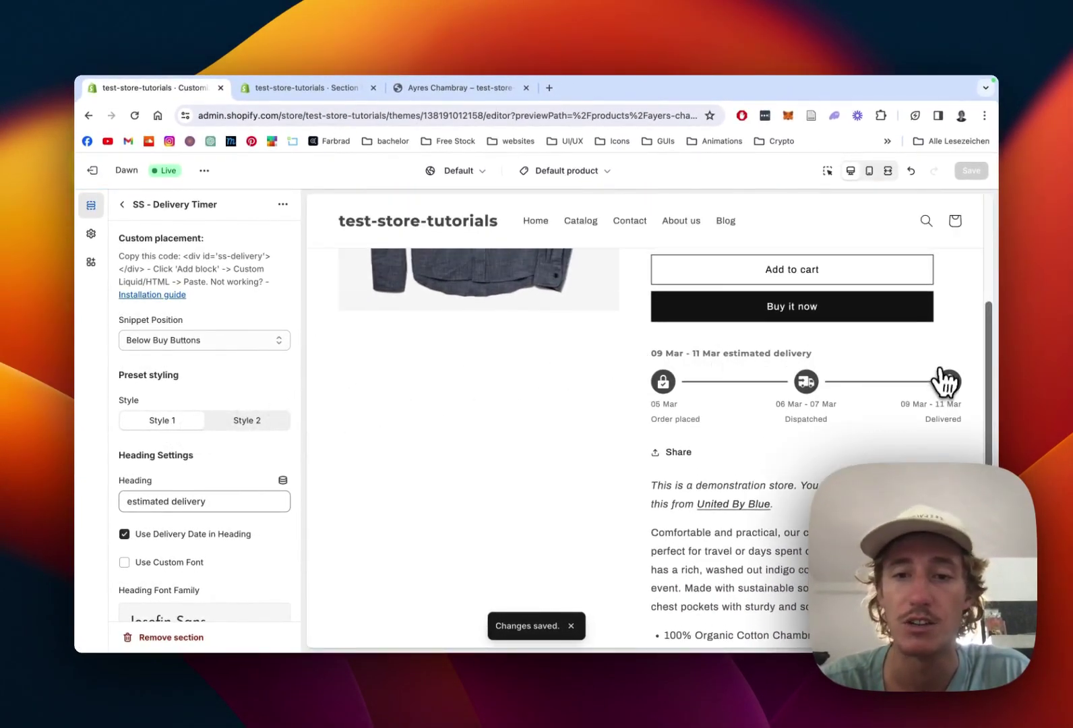
scroll(230, 388, down, 5)
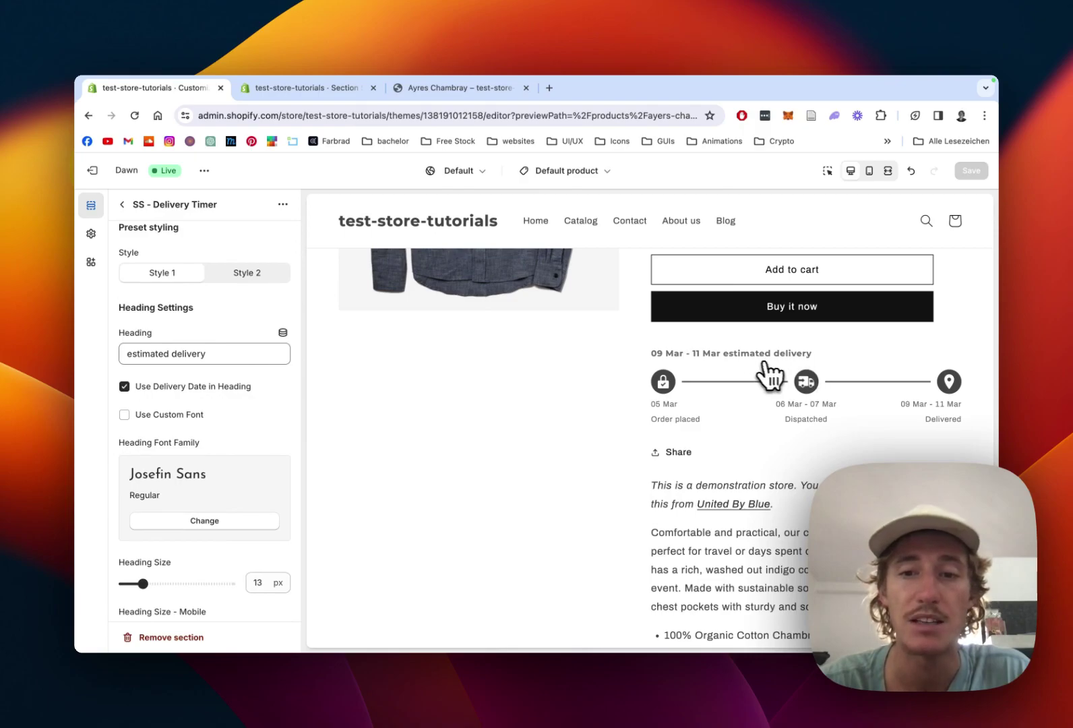
scroll(268, 374, down, 3)
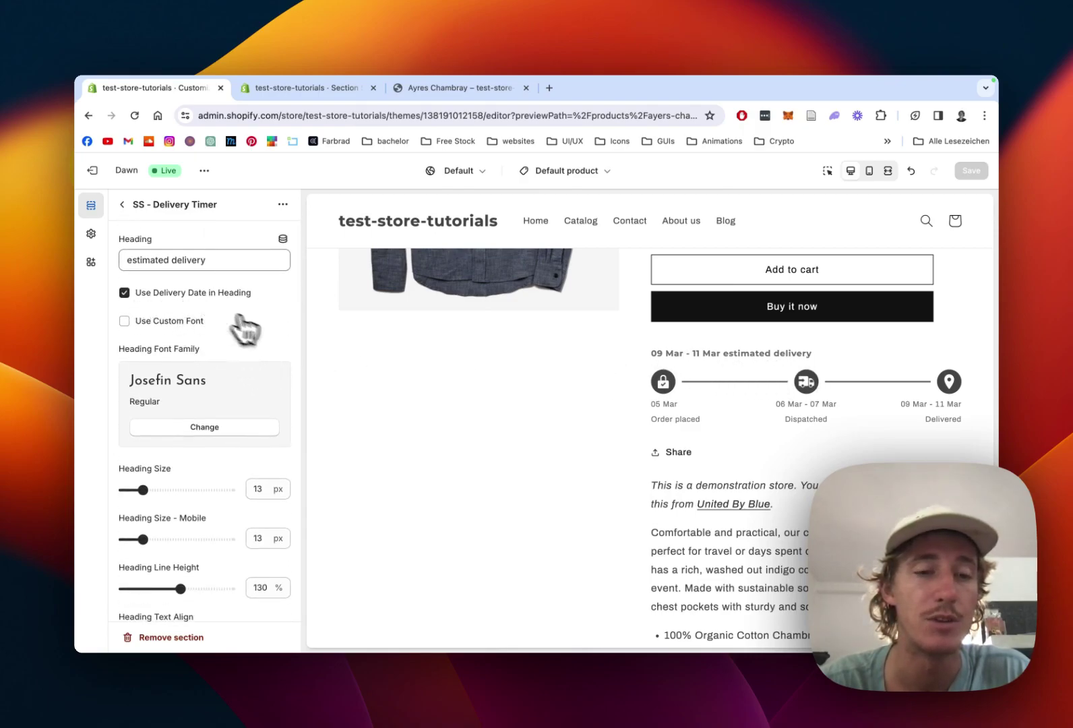
scroll(471, 394, up, 1)
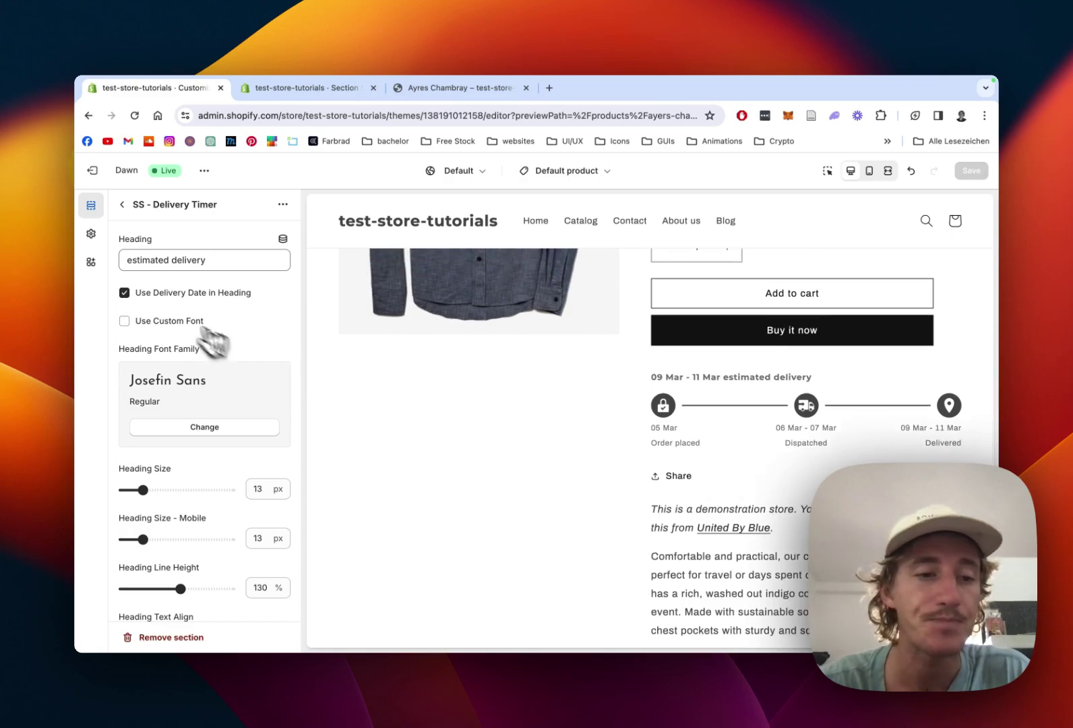
scroll(195, 323, down, 5)
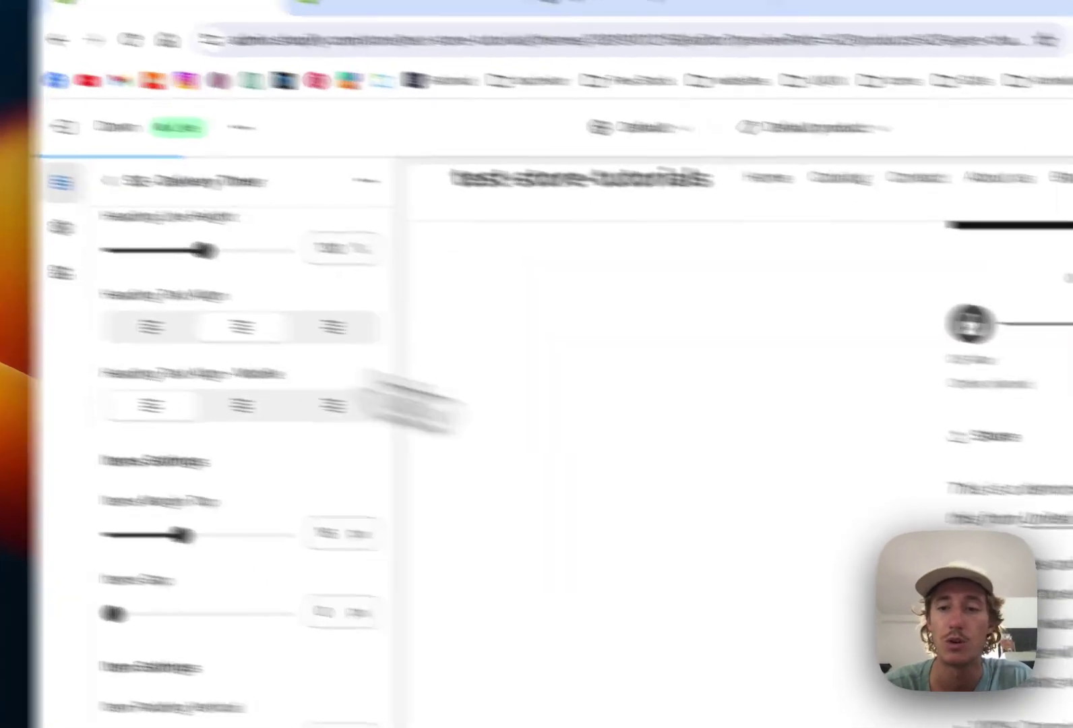
scroll(674, 471, down, 10)
scroll(674, 458, up, 6)
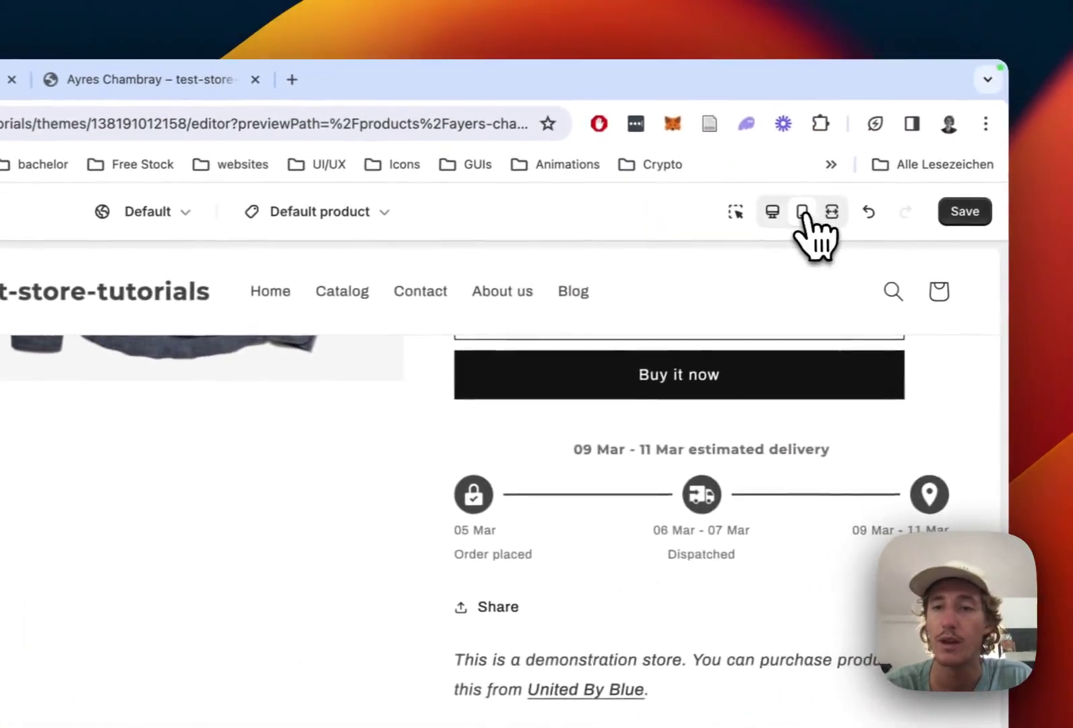
Check the Style 1 timeline in the mobile preview, then scroll to Item Colors
click(890, 193)
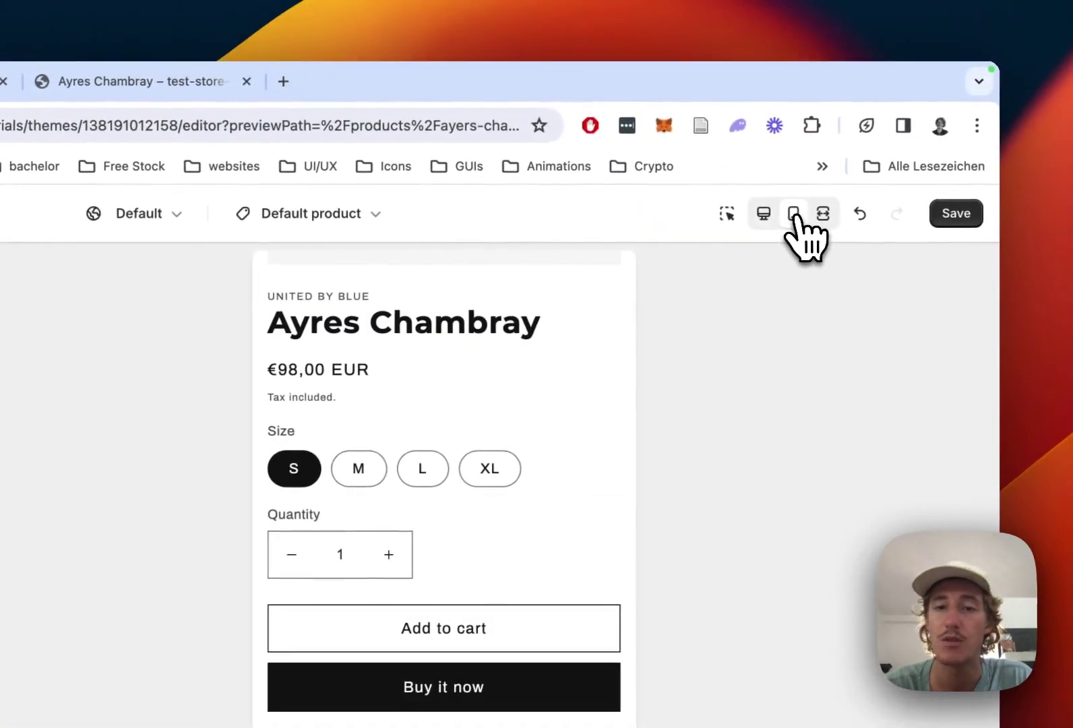
scroll(566, 391, down, 2)
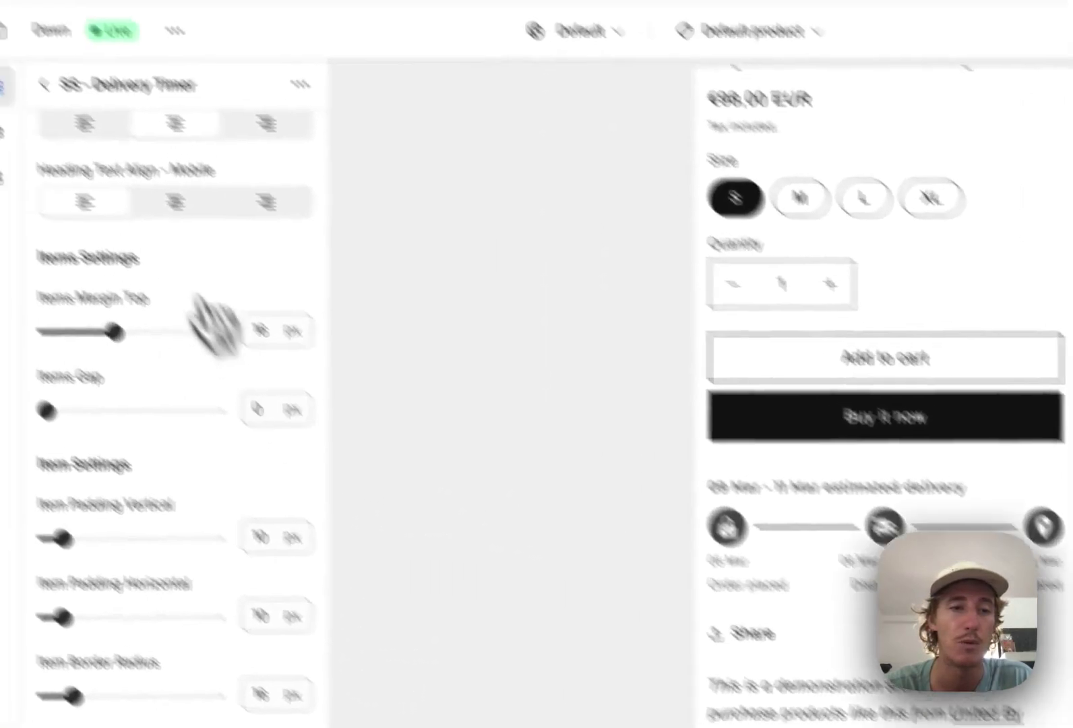
scroll(579, 532, down, 3)
scroll(559, 539, down, 10)
scroll(579, 404, up, 10)
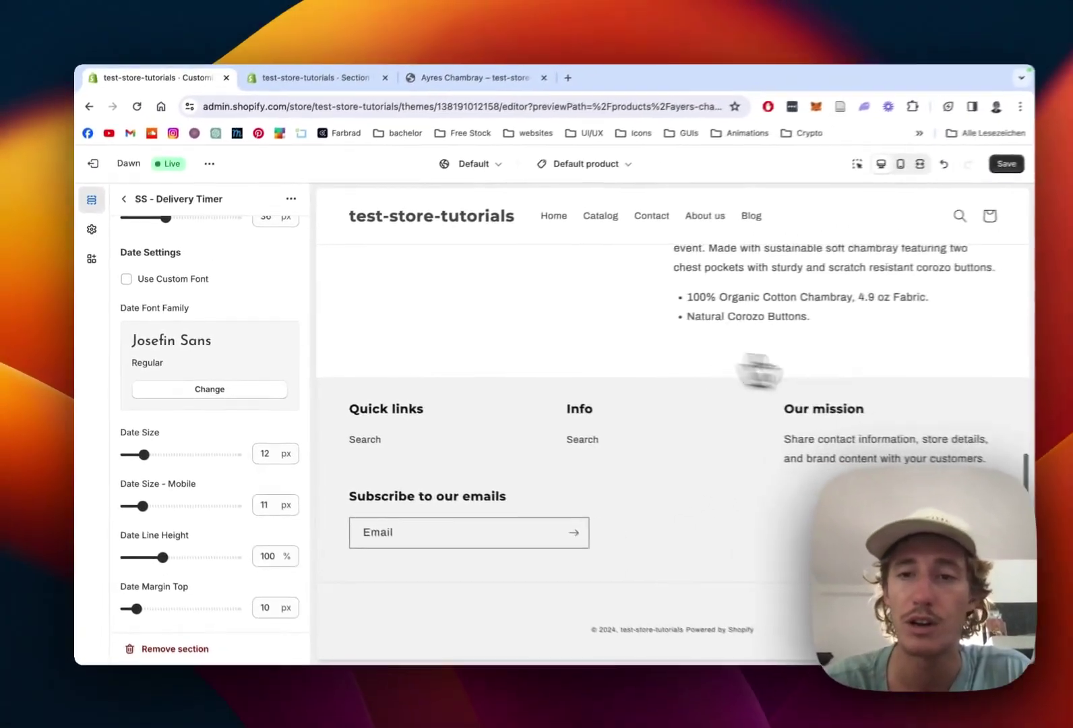
scroll(843, 379, up, 10)
scroll(840, 372, down, 1)
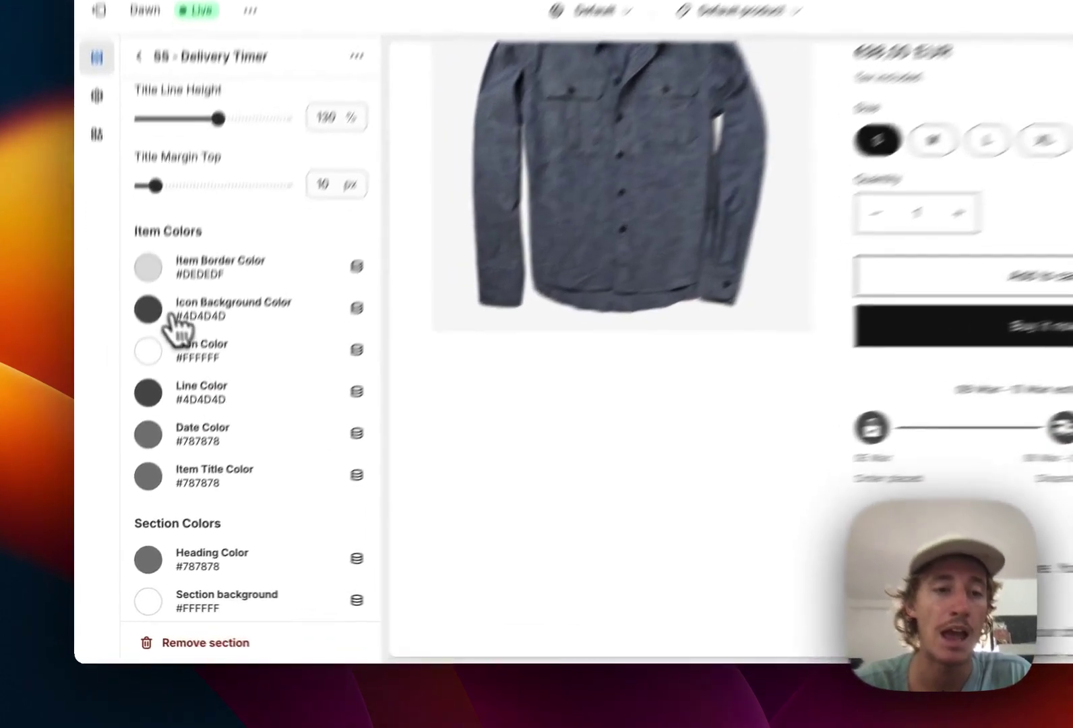
Set the Icon Background Color to #FFC574 and save the theme
click(152, 383)
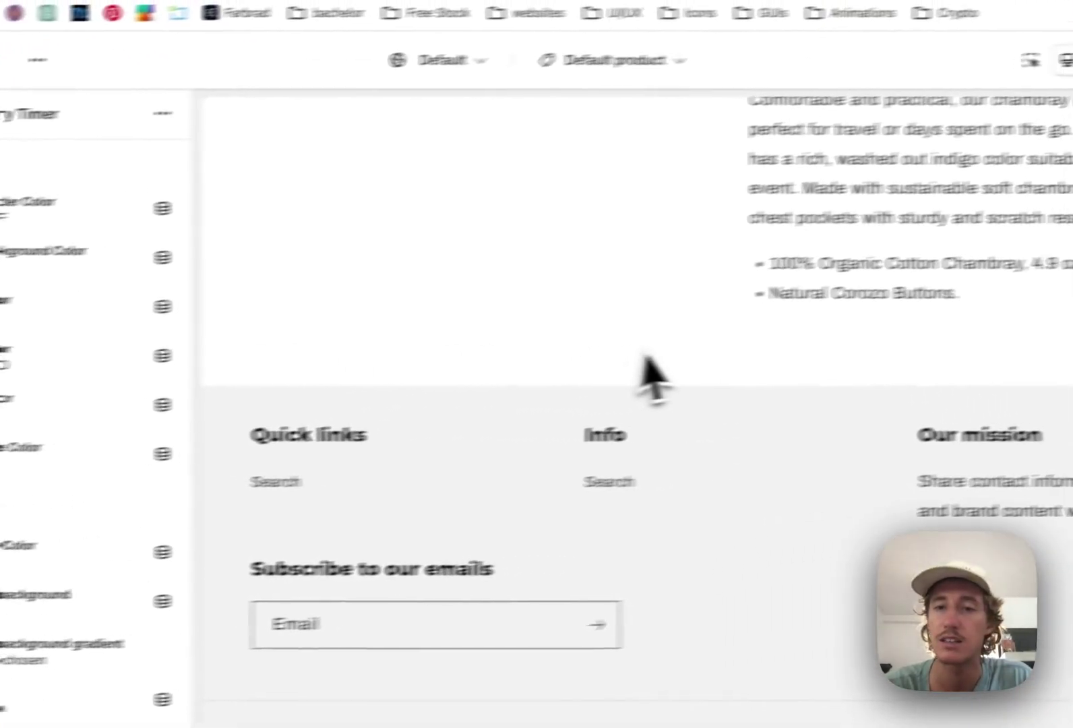
scroll(653, 377, up, 5)
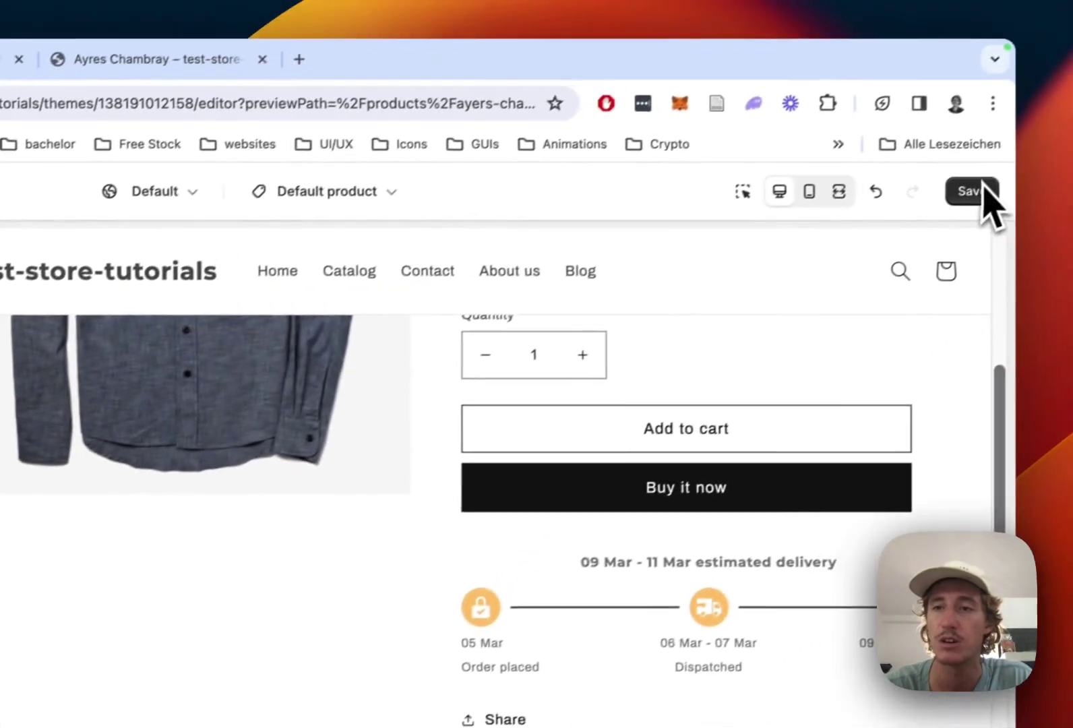
click(958, 199)
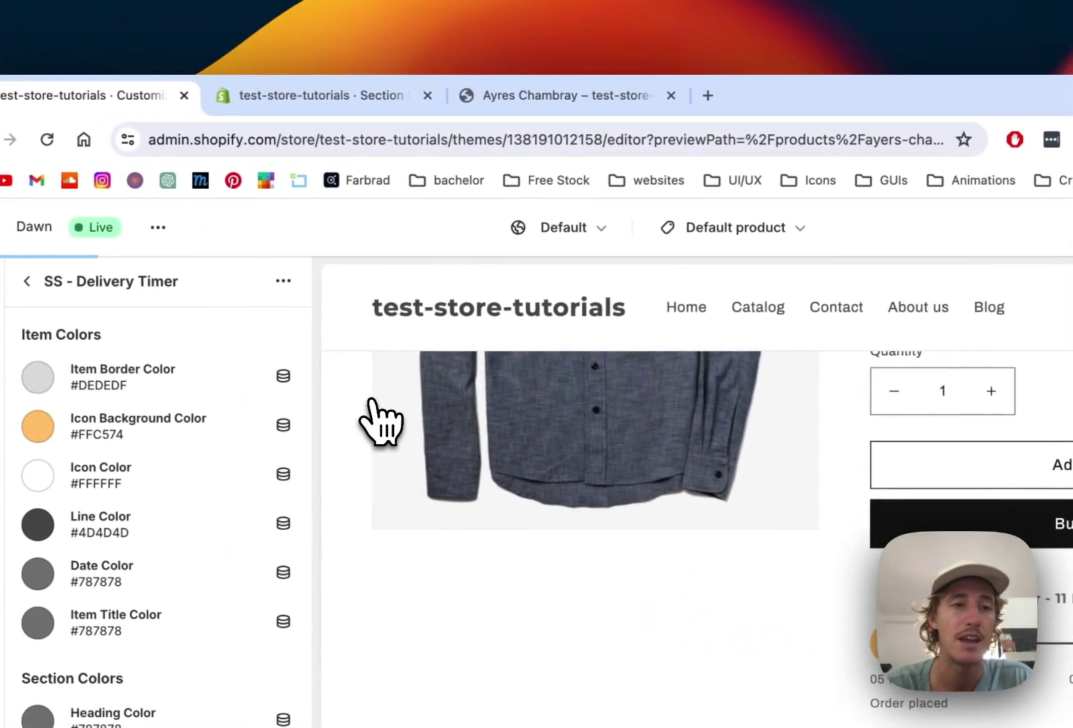
View the live Ayres Chambray page and scroll to its orange-icon delivery timeline
click(503, 114)
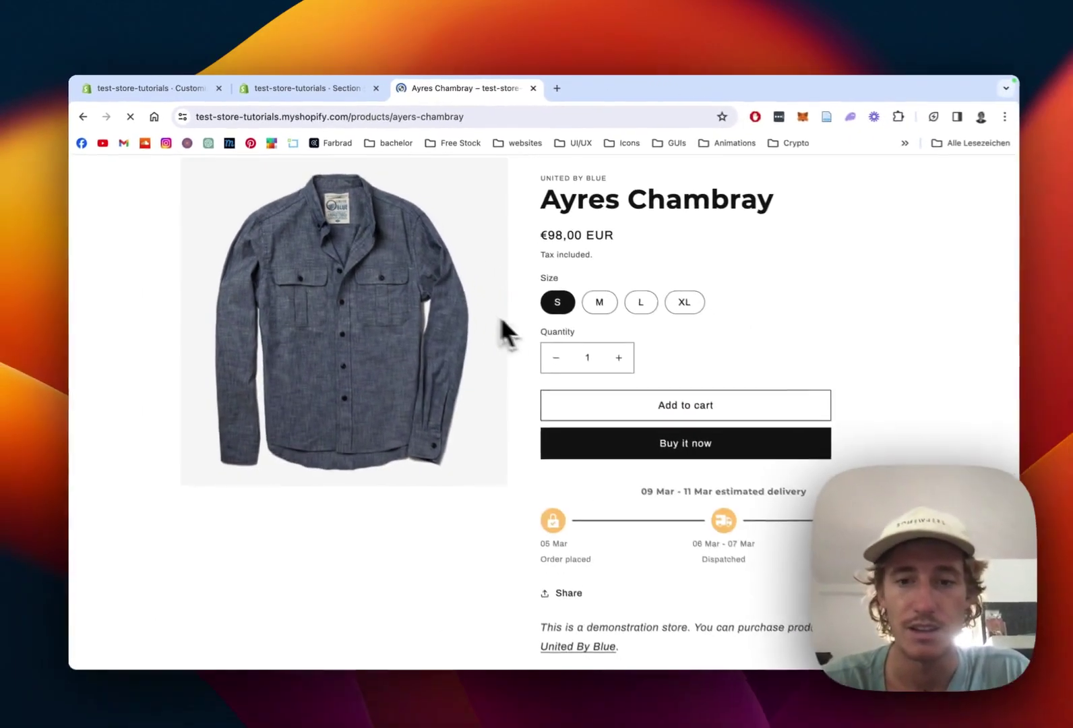
scroll(842, 391, down, 2)
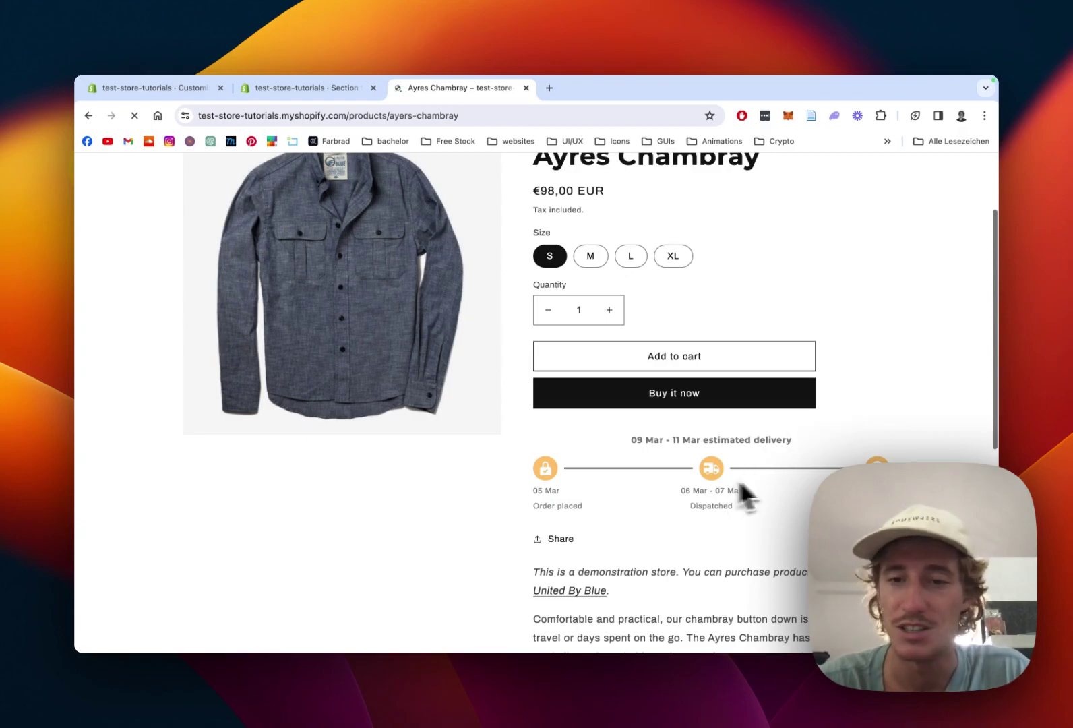
scroll(886, 447, down, 1)
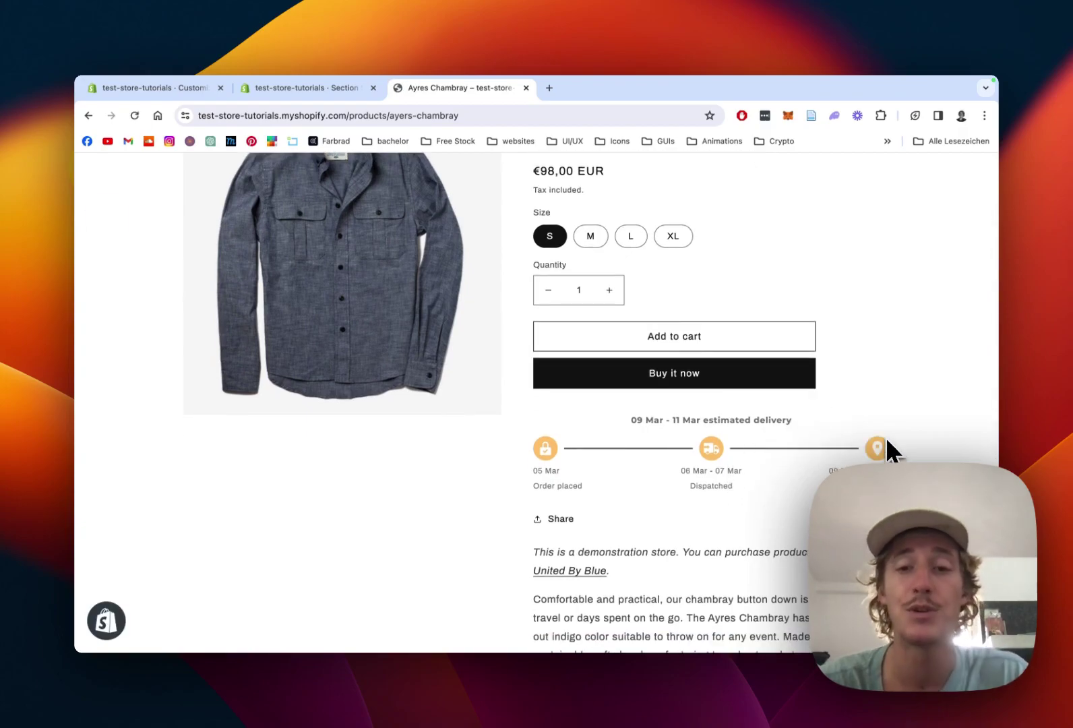